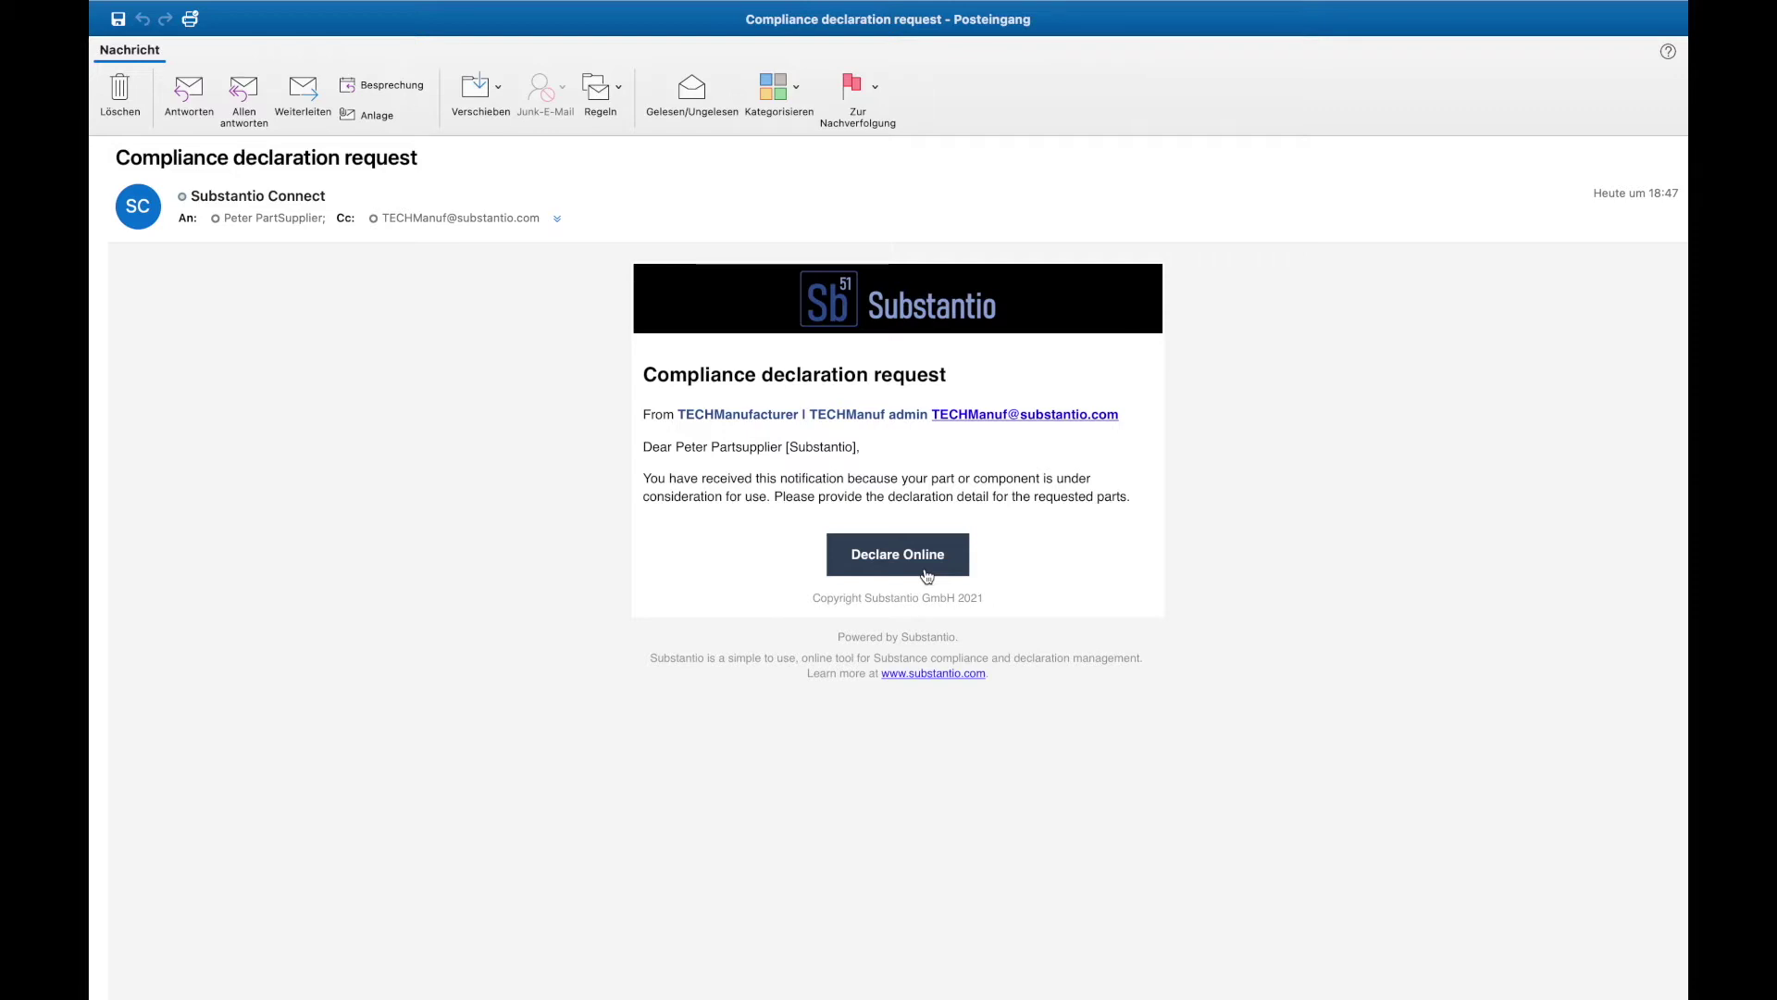
Step: Use Declare Online in the compliance request email to reach the three requested ceramic capacitors in Substantio
click(927, 575)
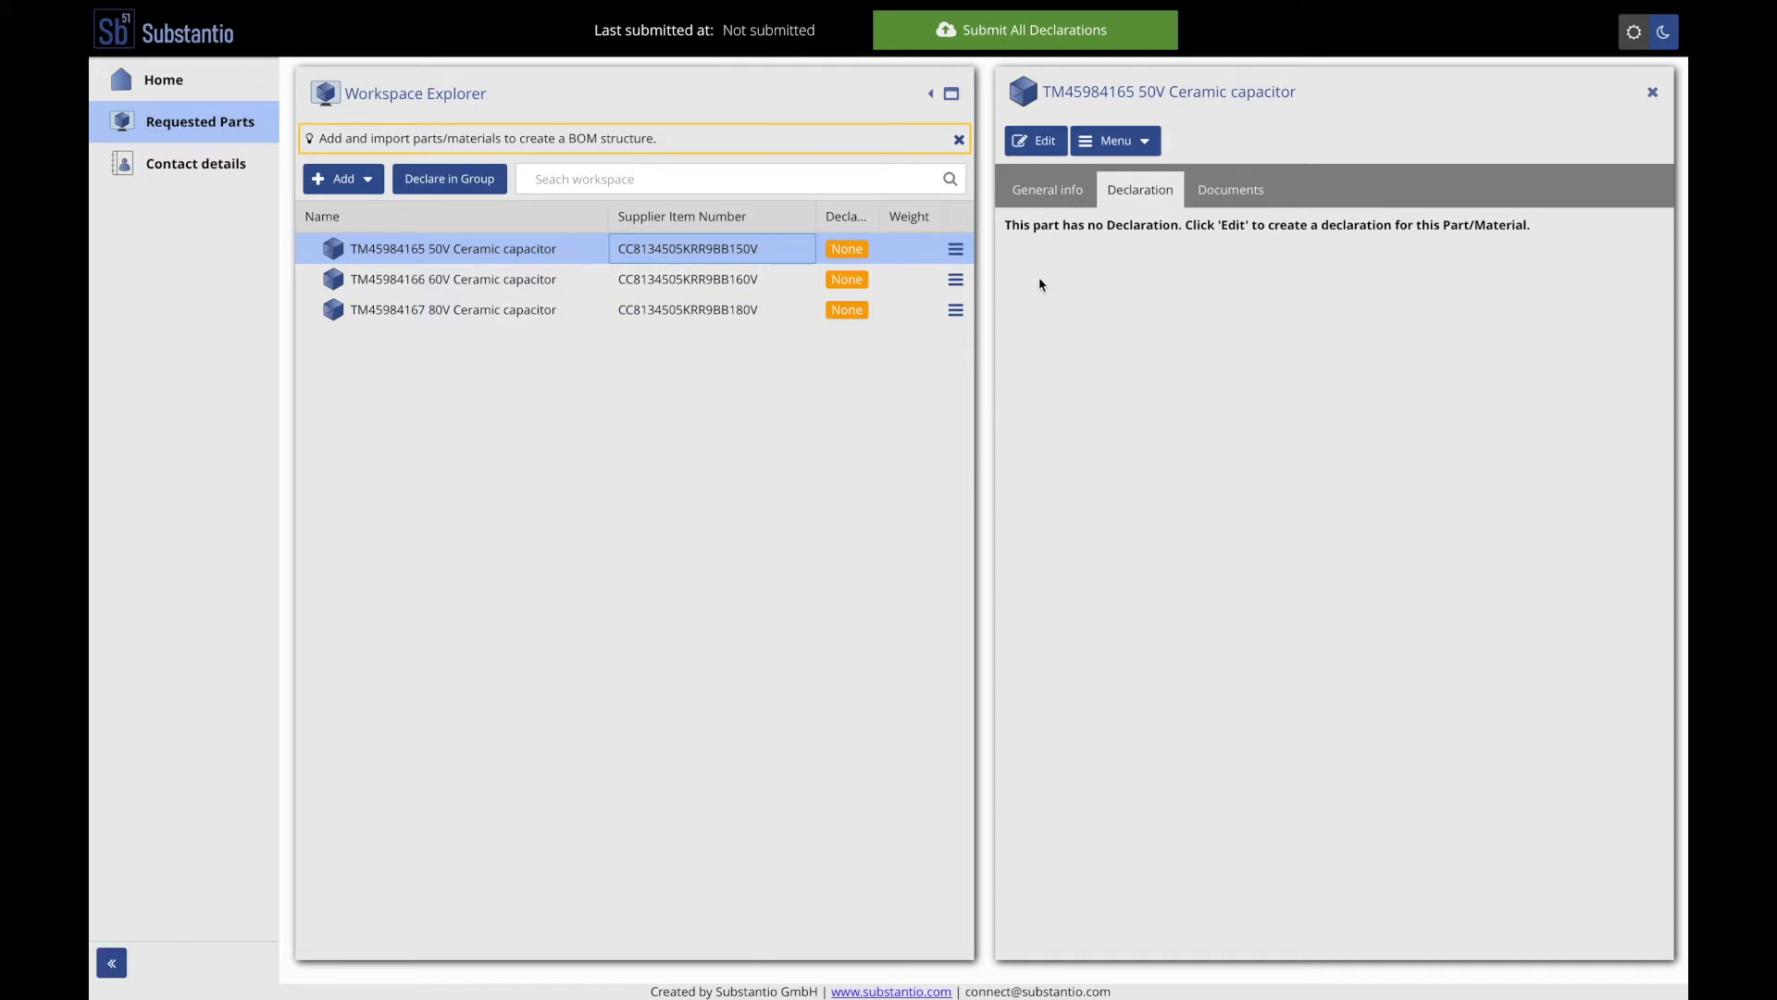
click(1048, 194)
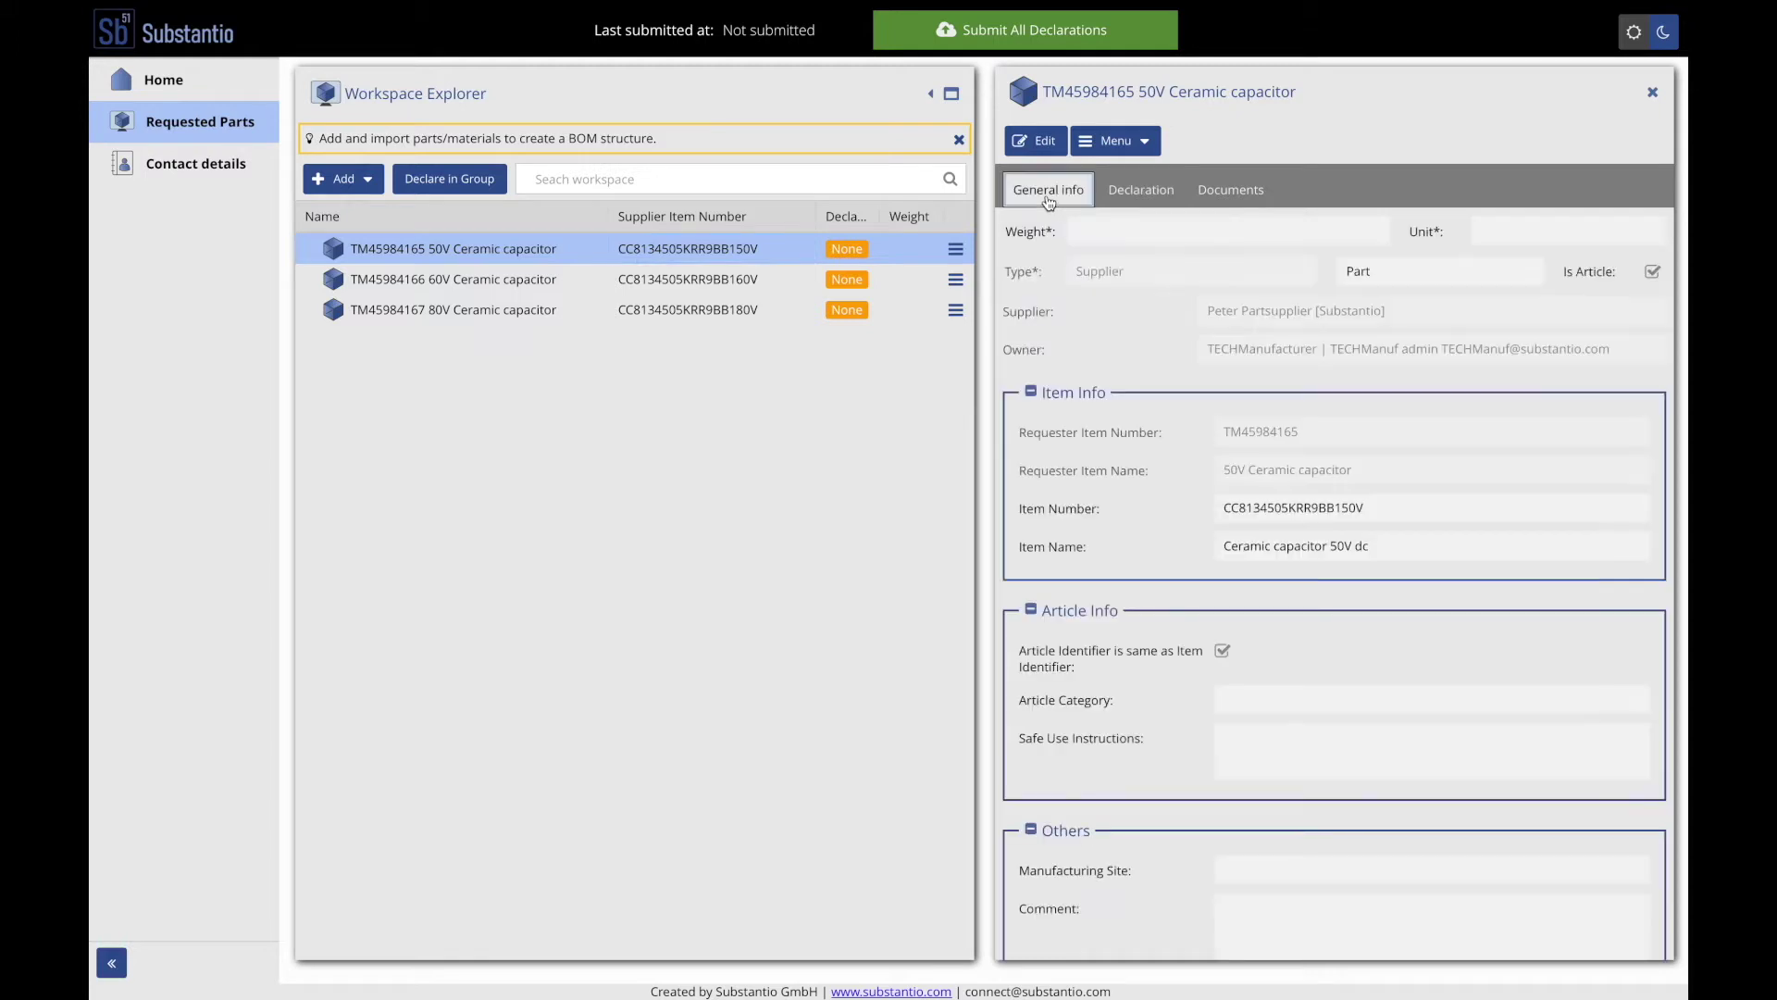
click(1041, 146)
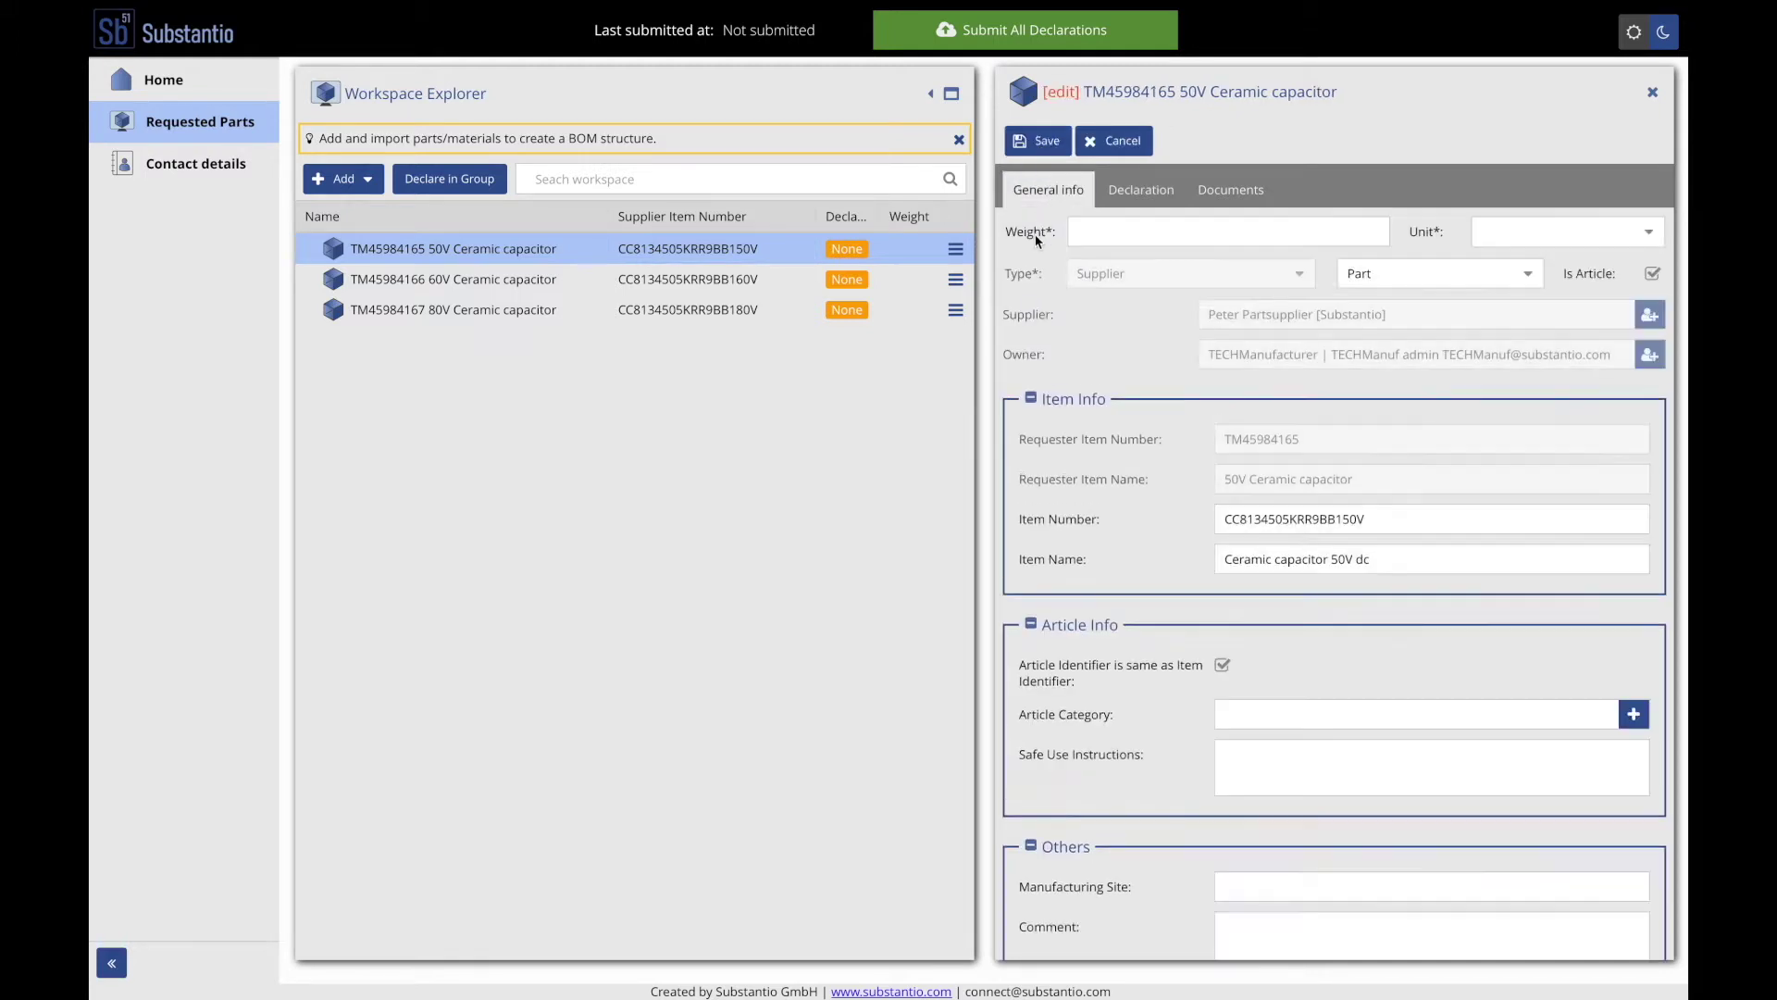
click(1133, 238)
text(30)
click(1649, 240)
click(1580, 304)
click(1147, 191)
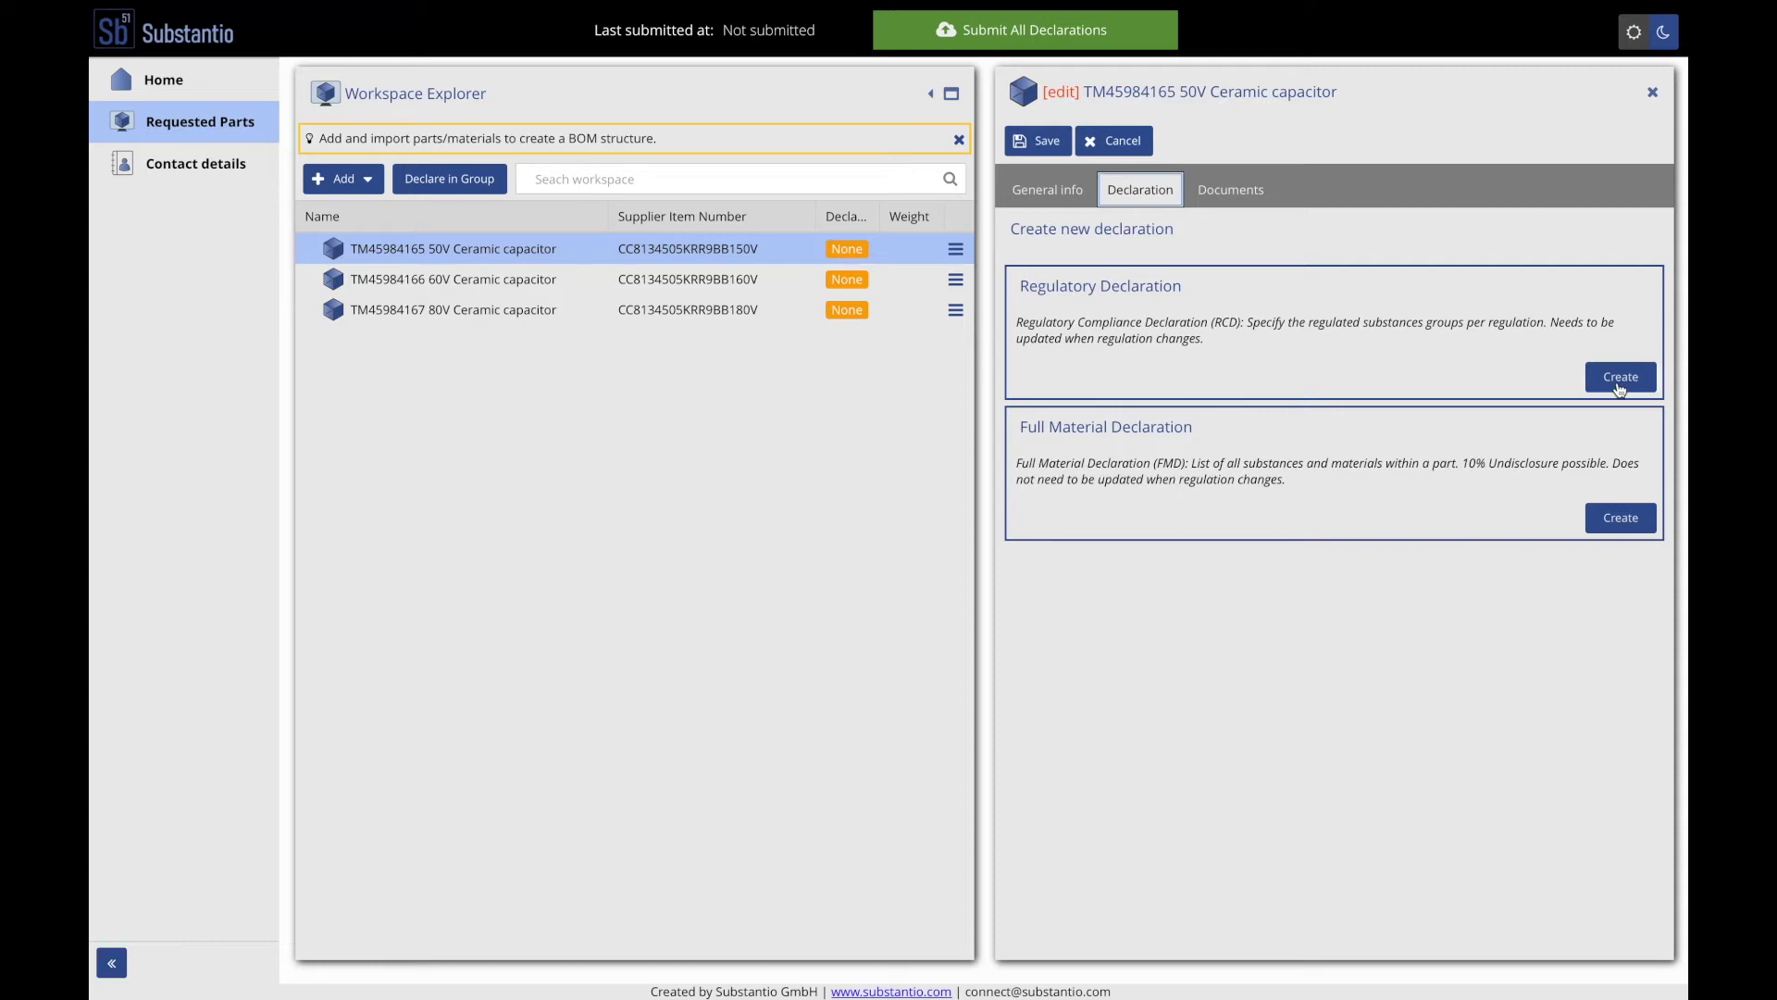
click(1620, 379)
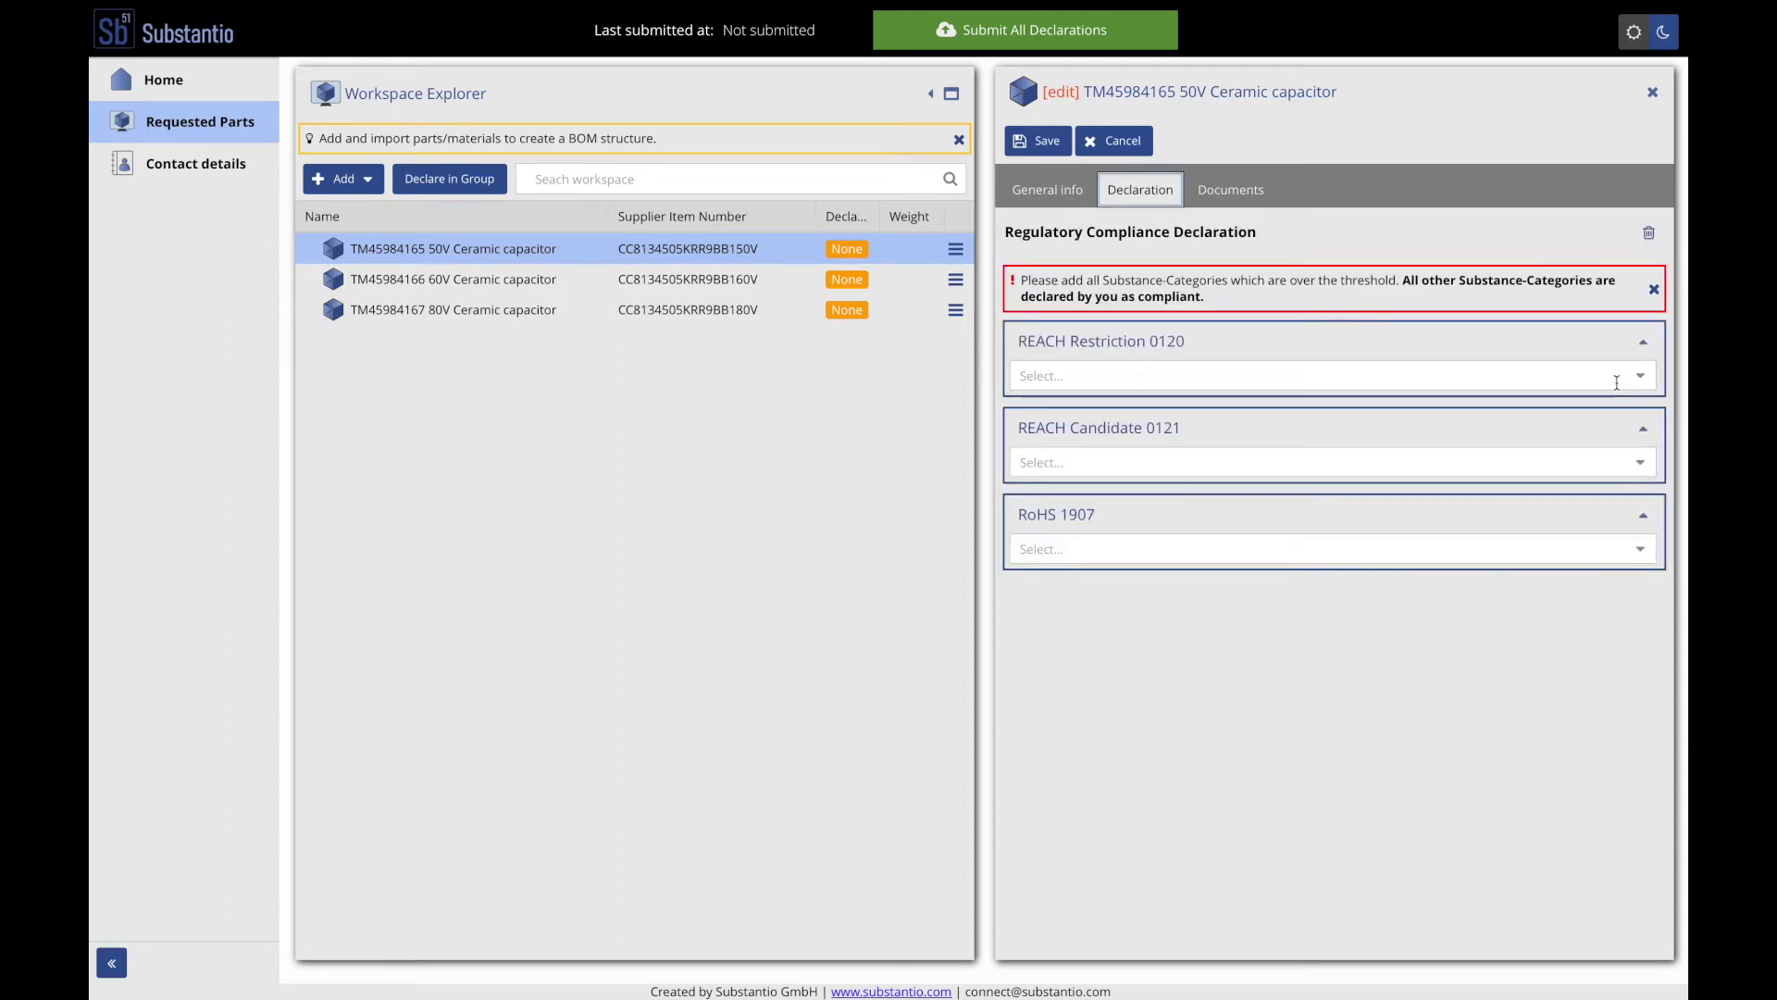
Step: Declare REACH 0120 and 0121 as not contained and RoHS 1907 as contained
click(1646, 388)
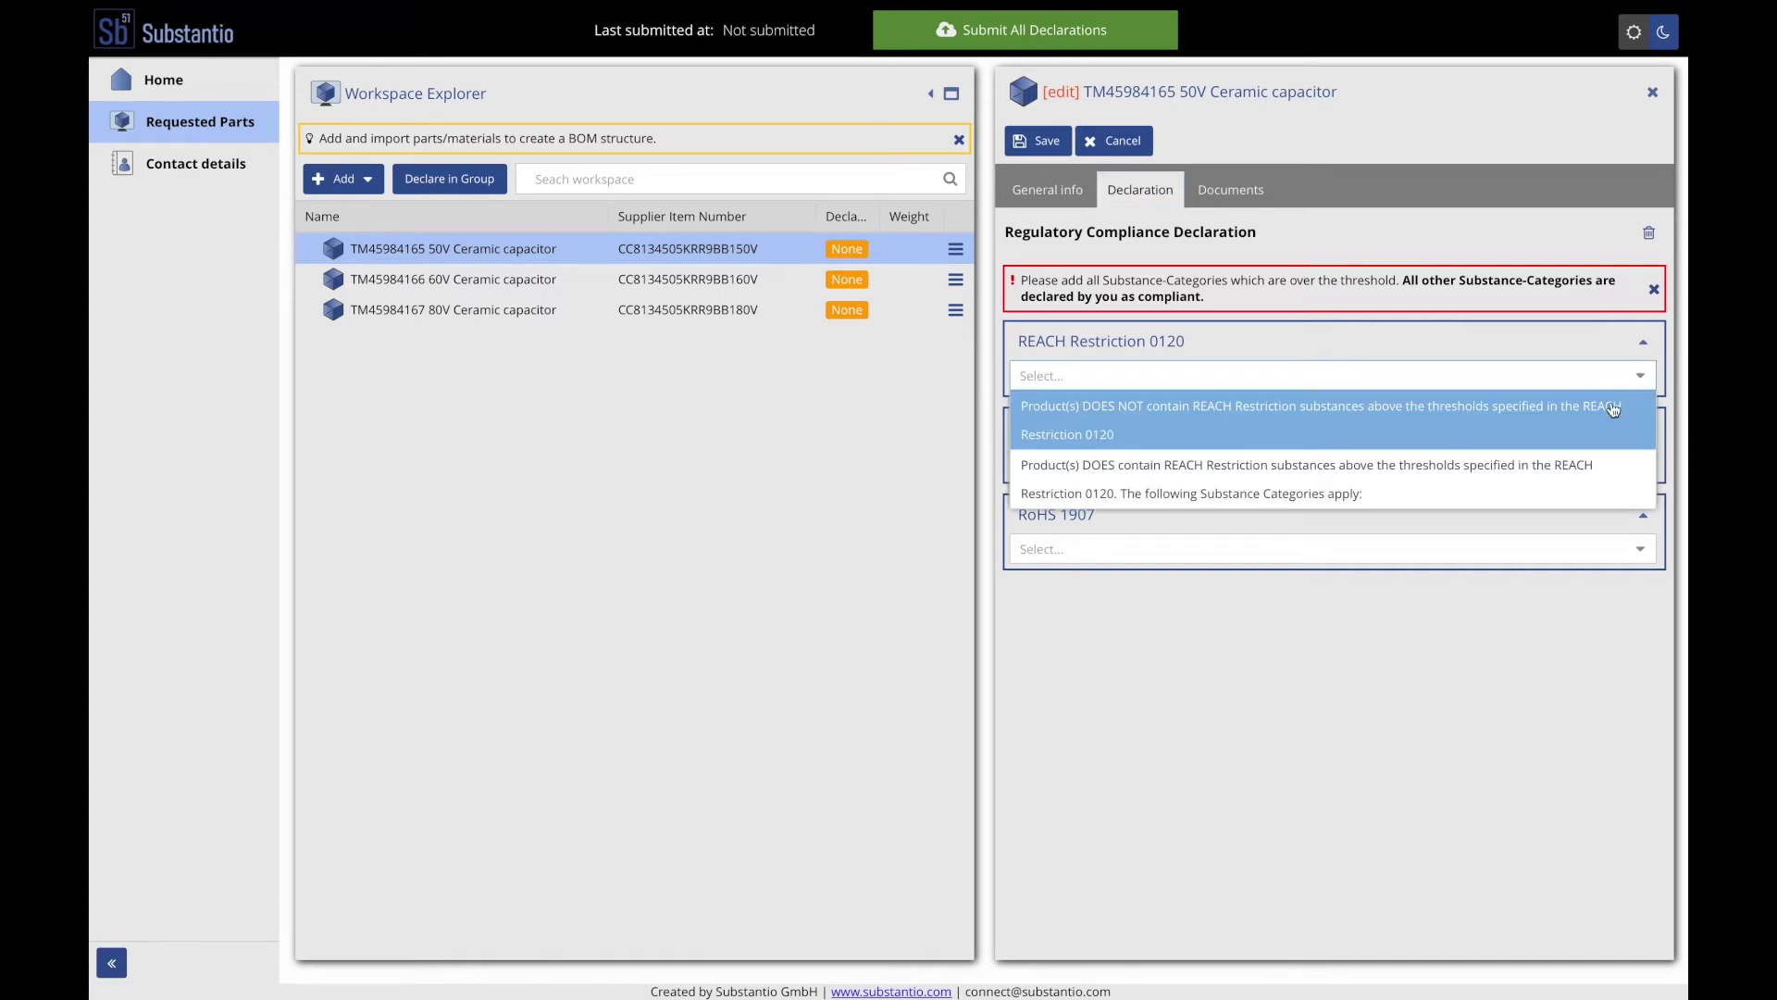
click(1581, 427)
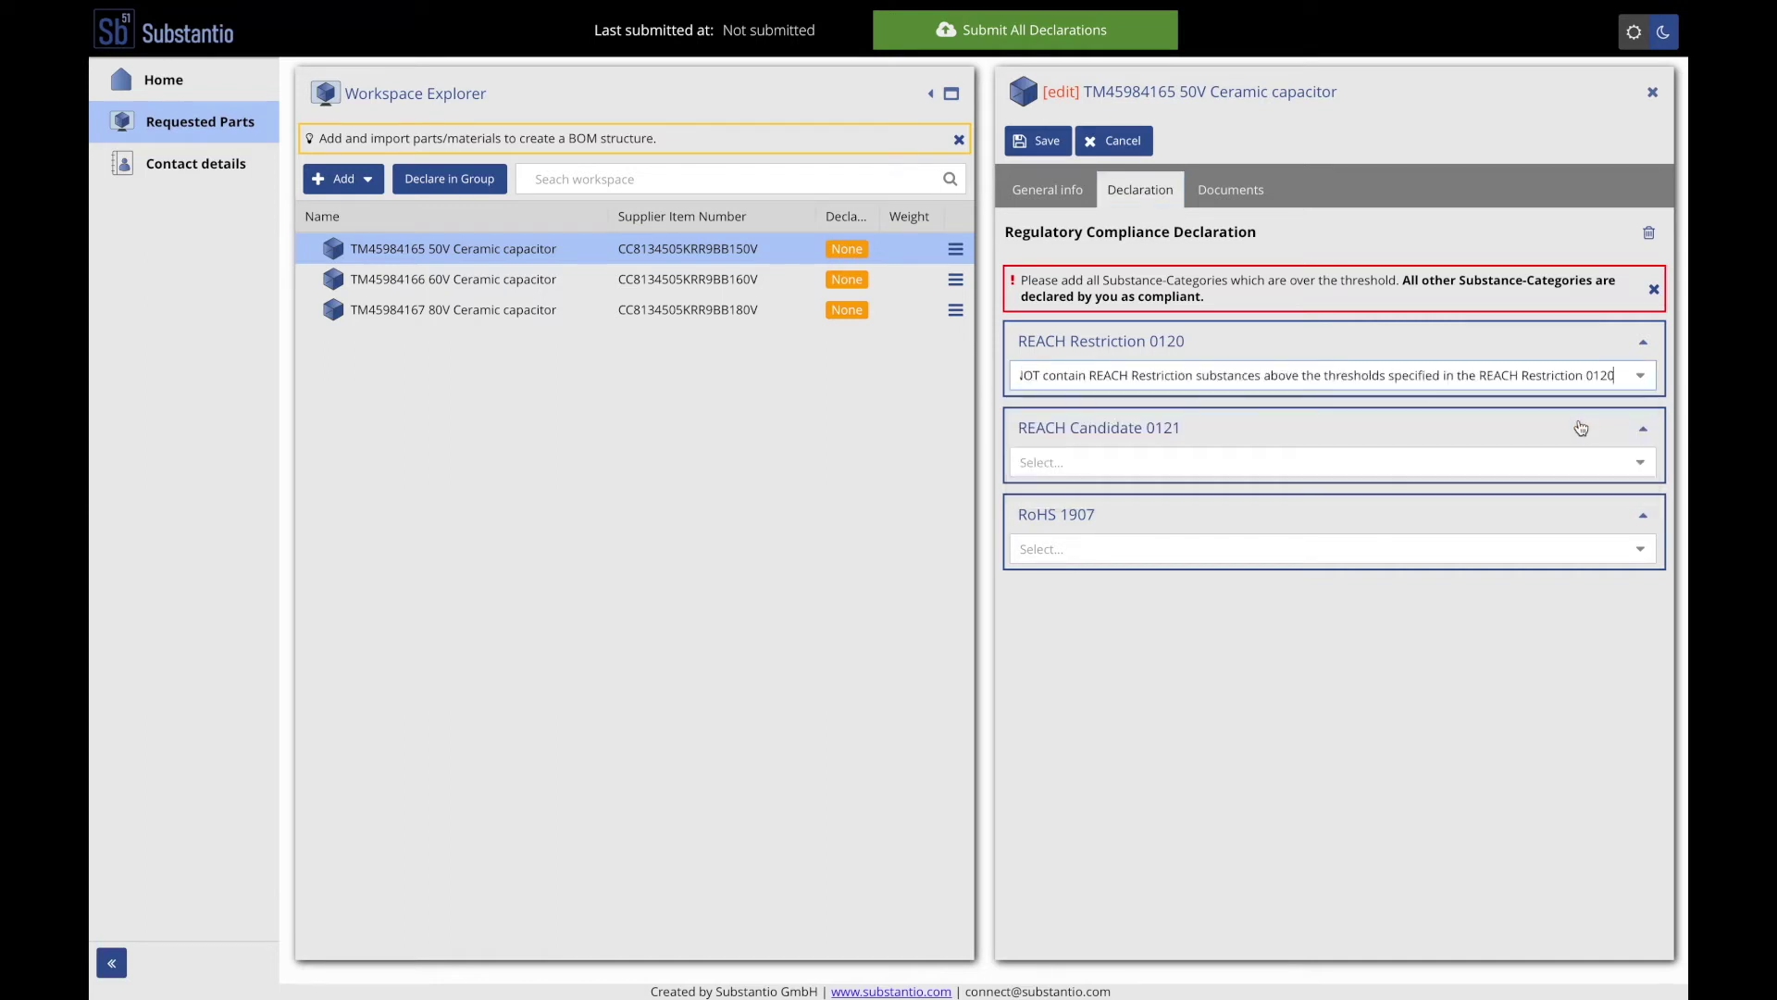
click(1637, 468)
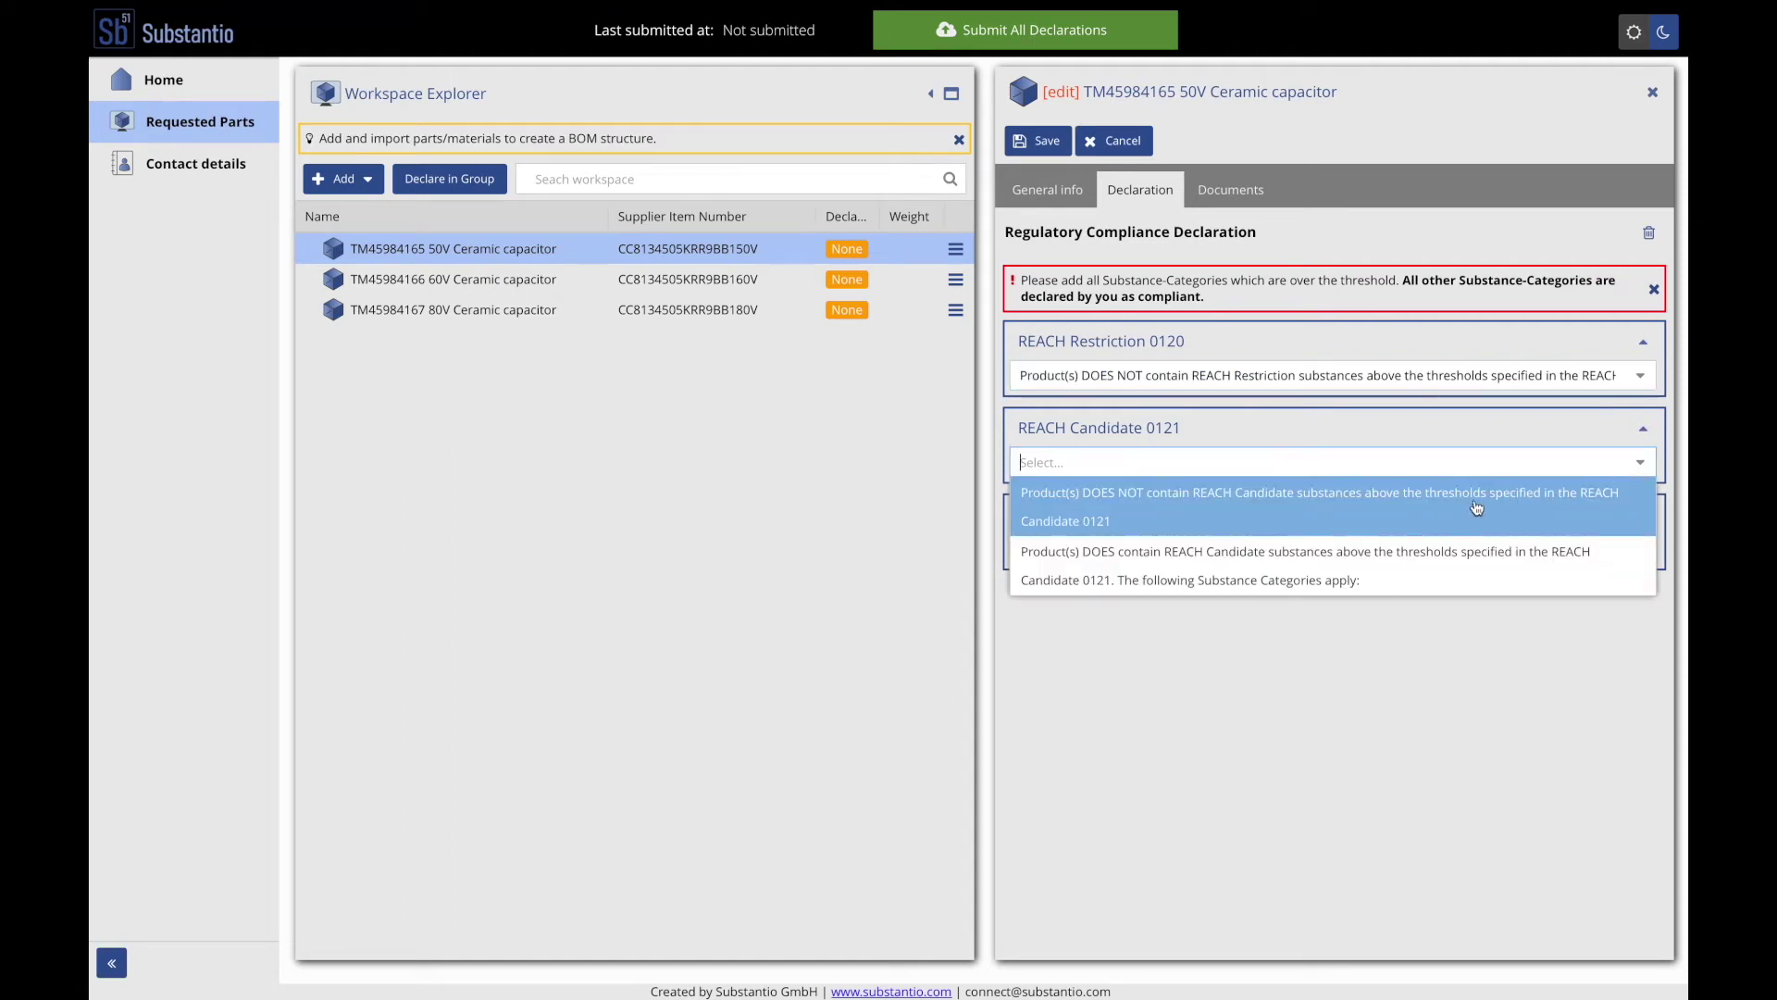
click(1478, 507)
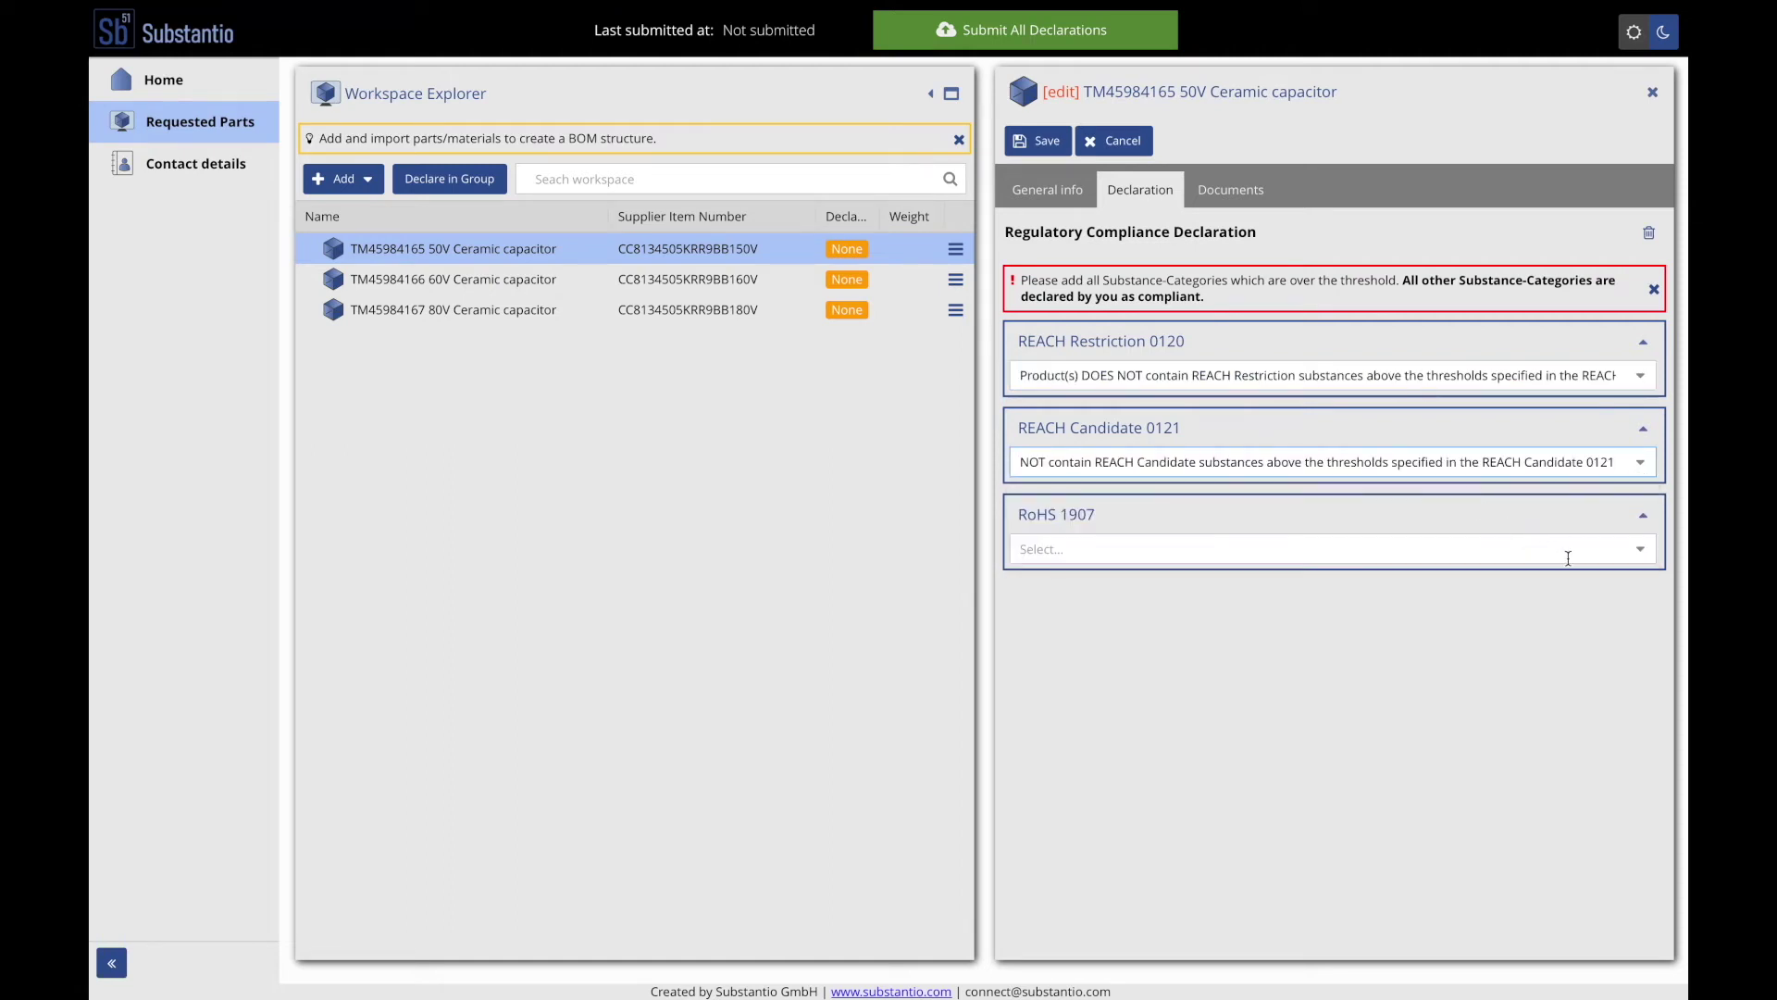
click(1649, 561)
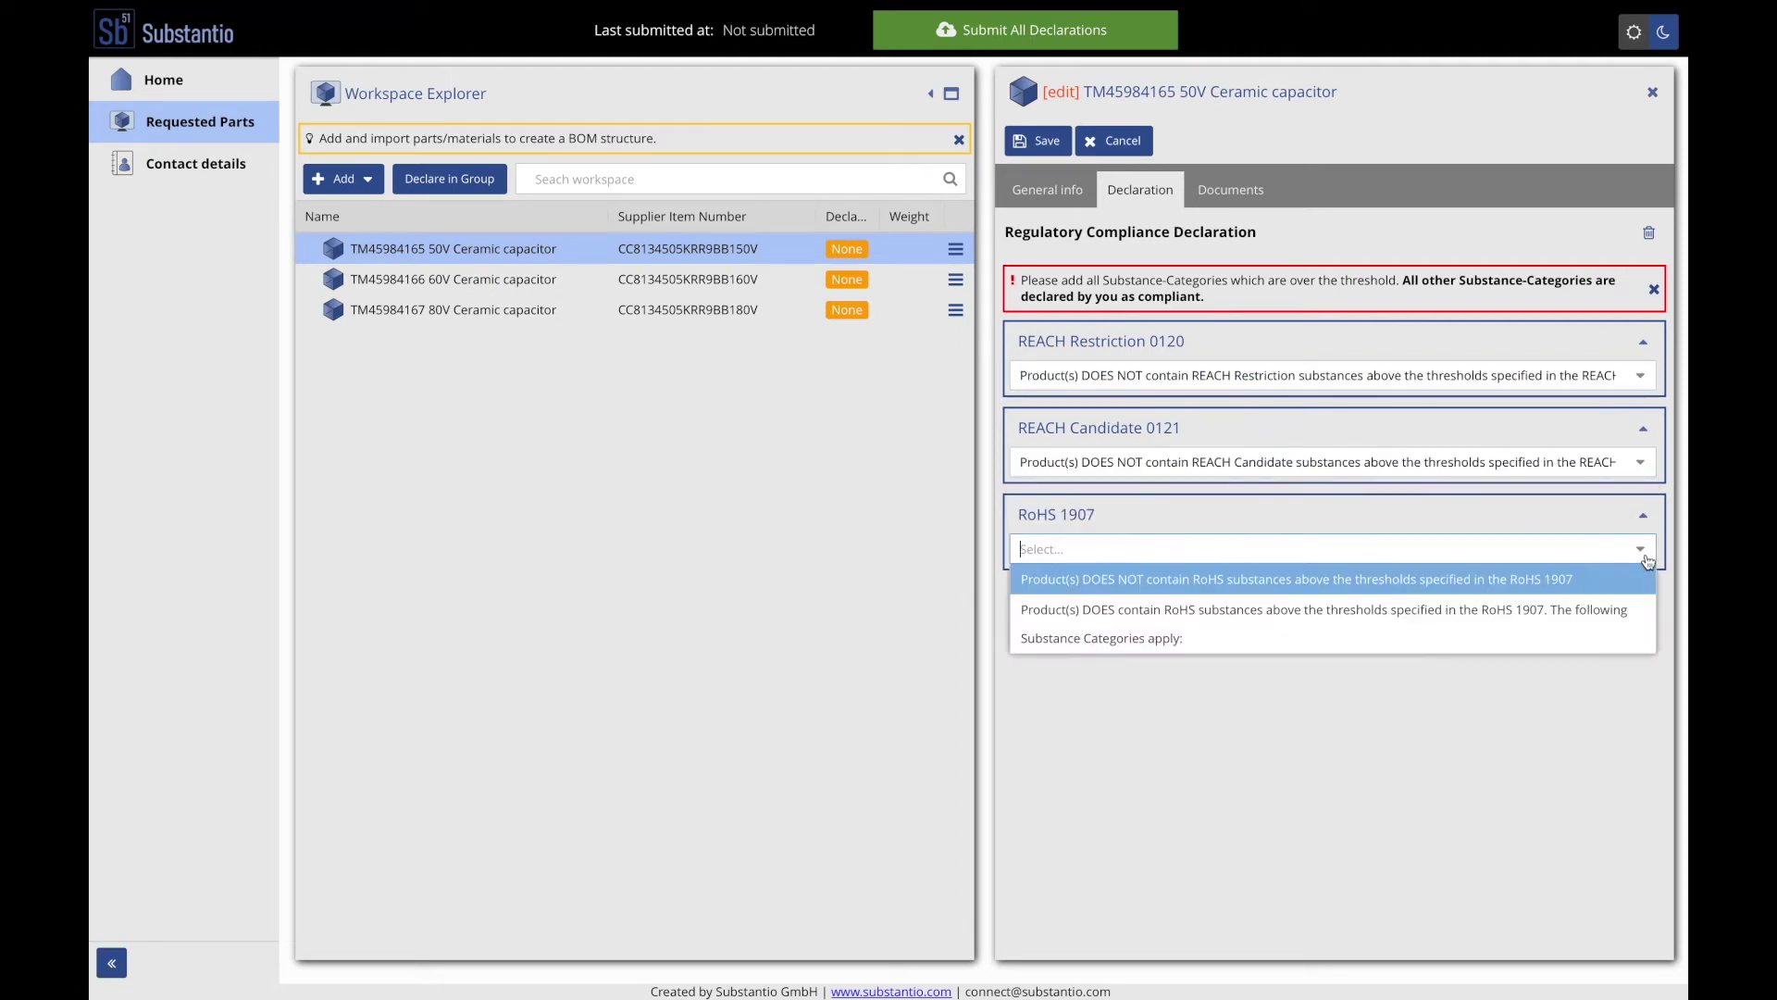
click(1435, 636)
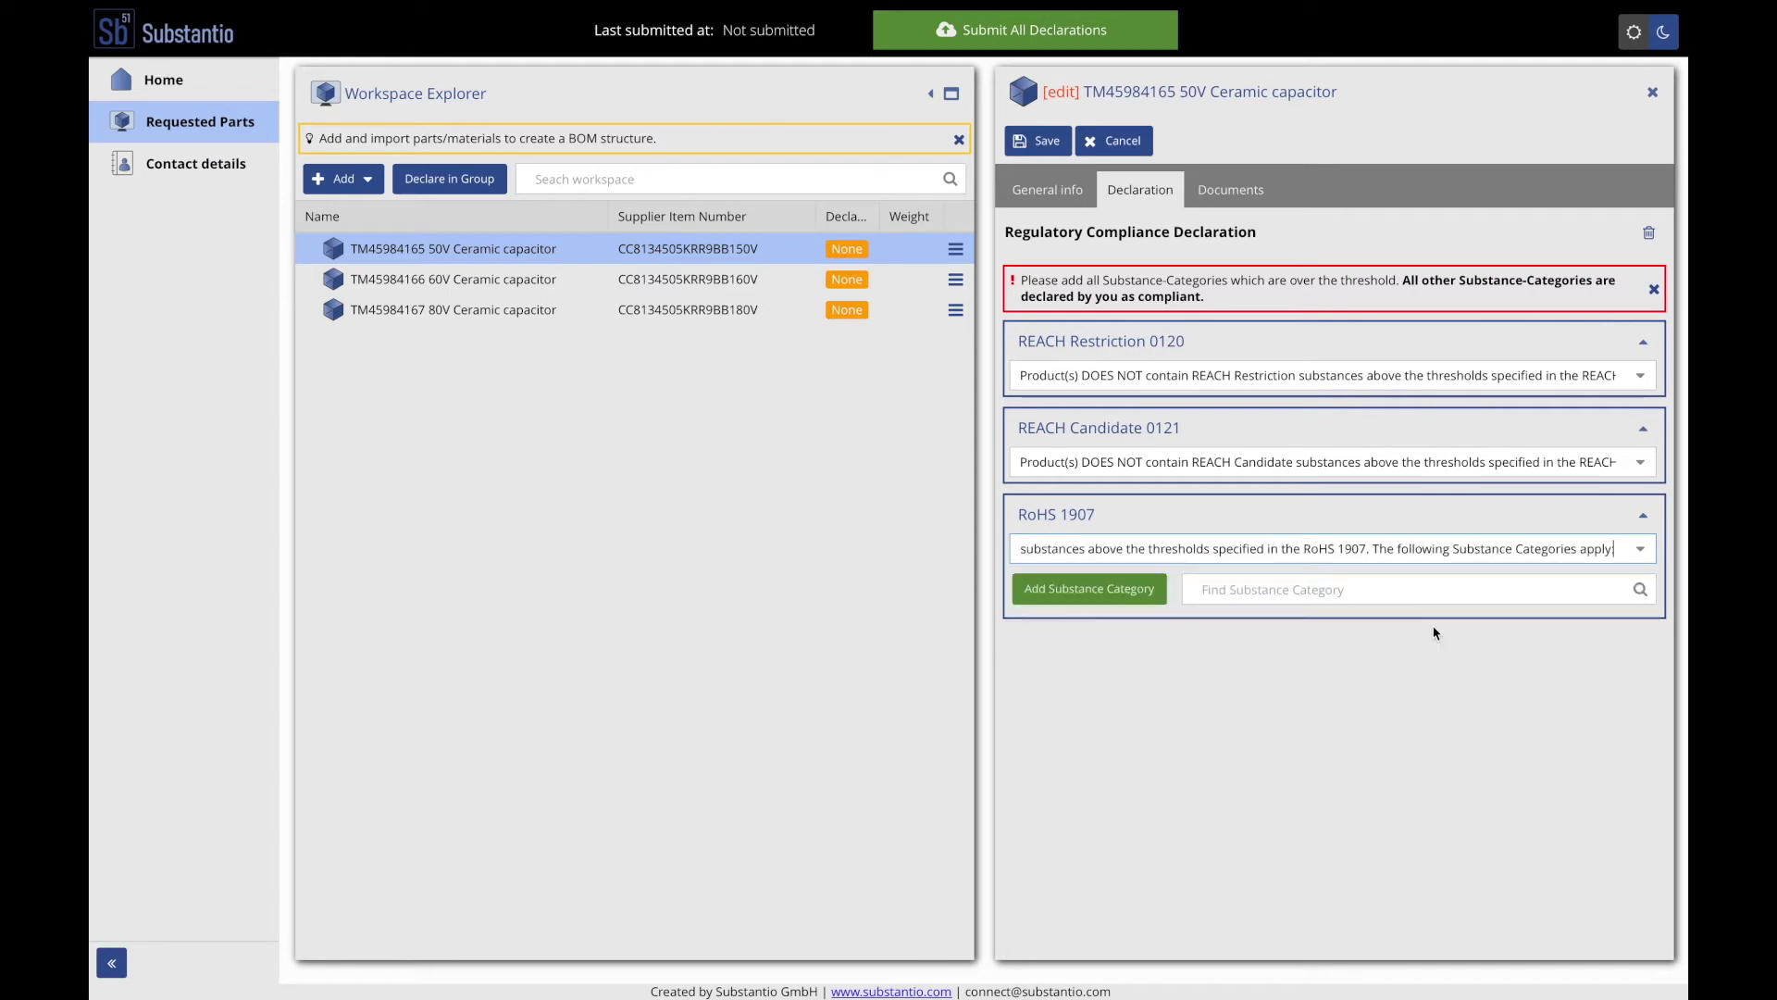
click(1141, 599)
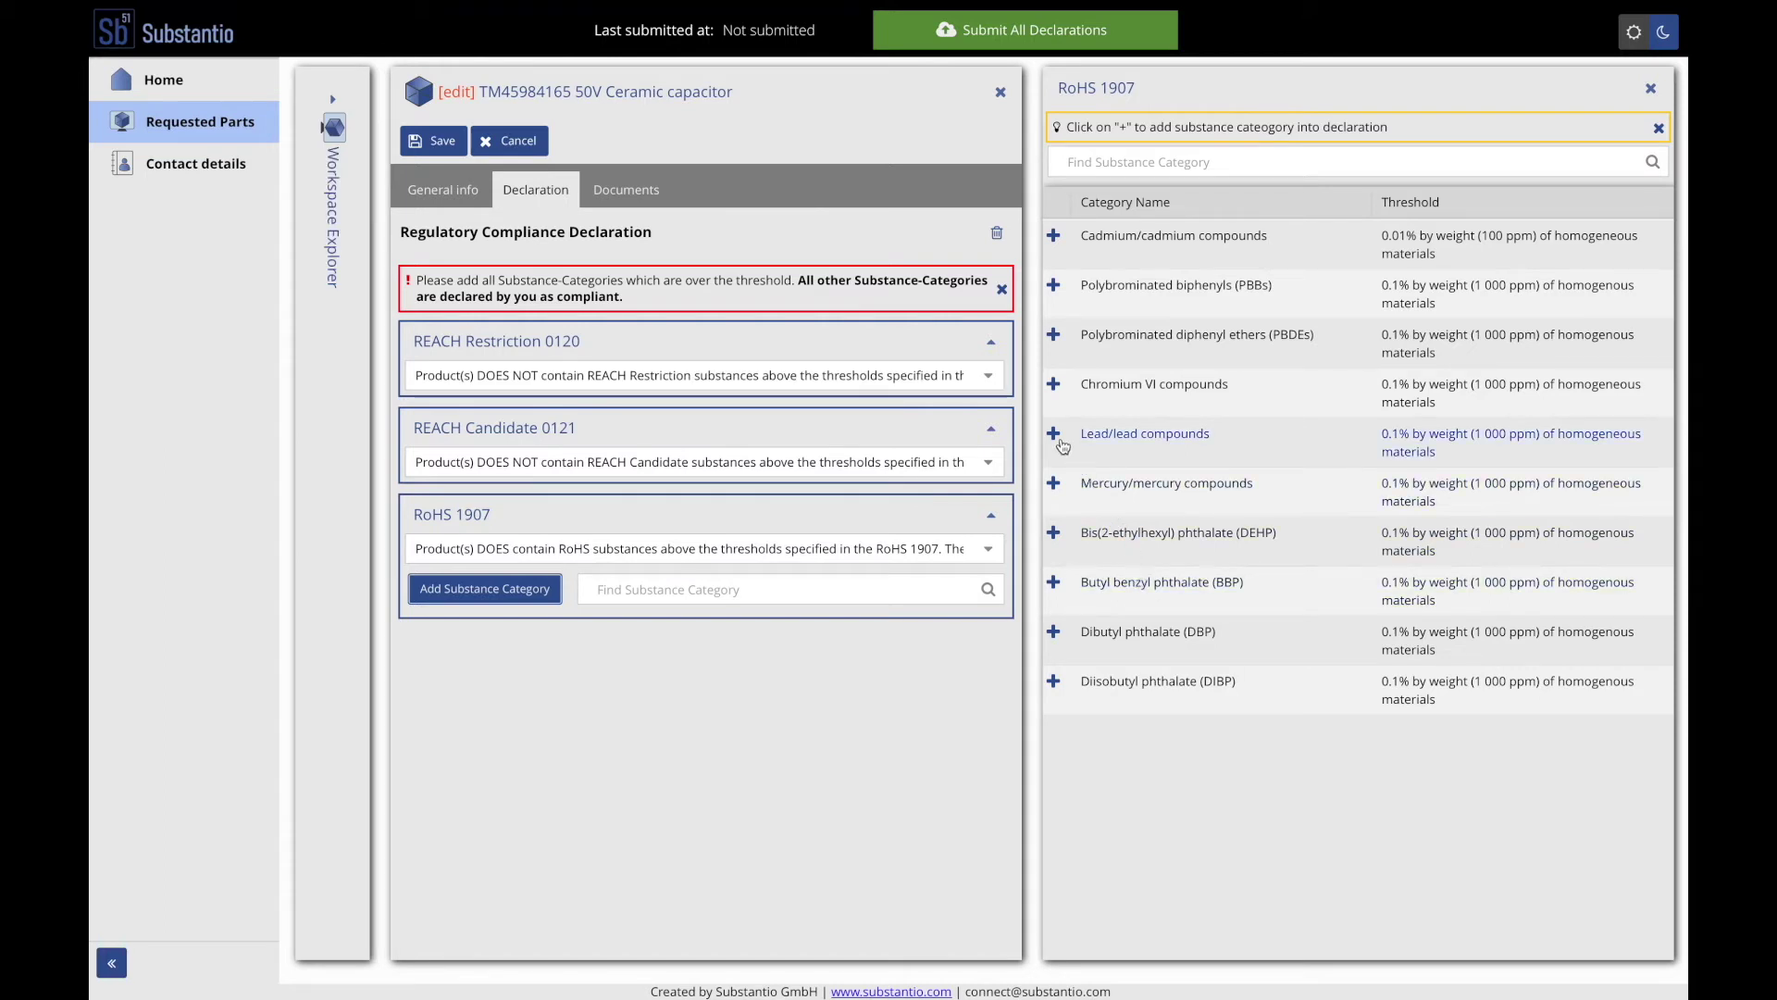
Step: Add Chromium VI compounds to the RoHS 1907 declaration and list its applicable exemptions
click(1053, 389)
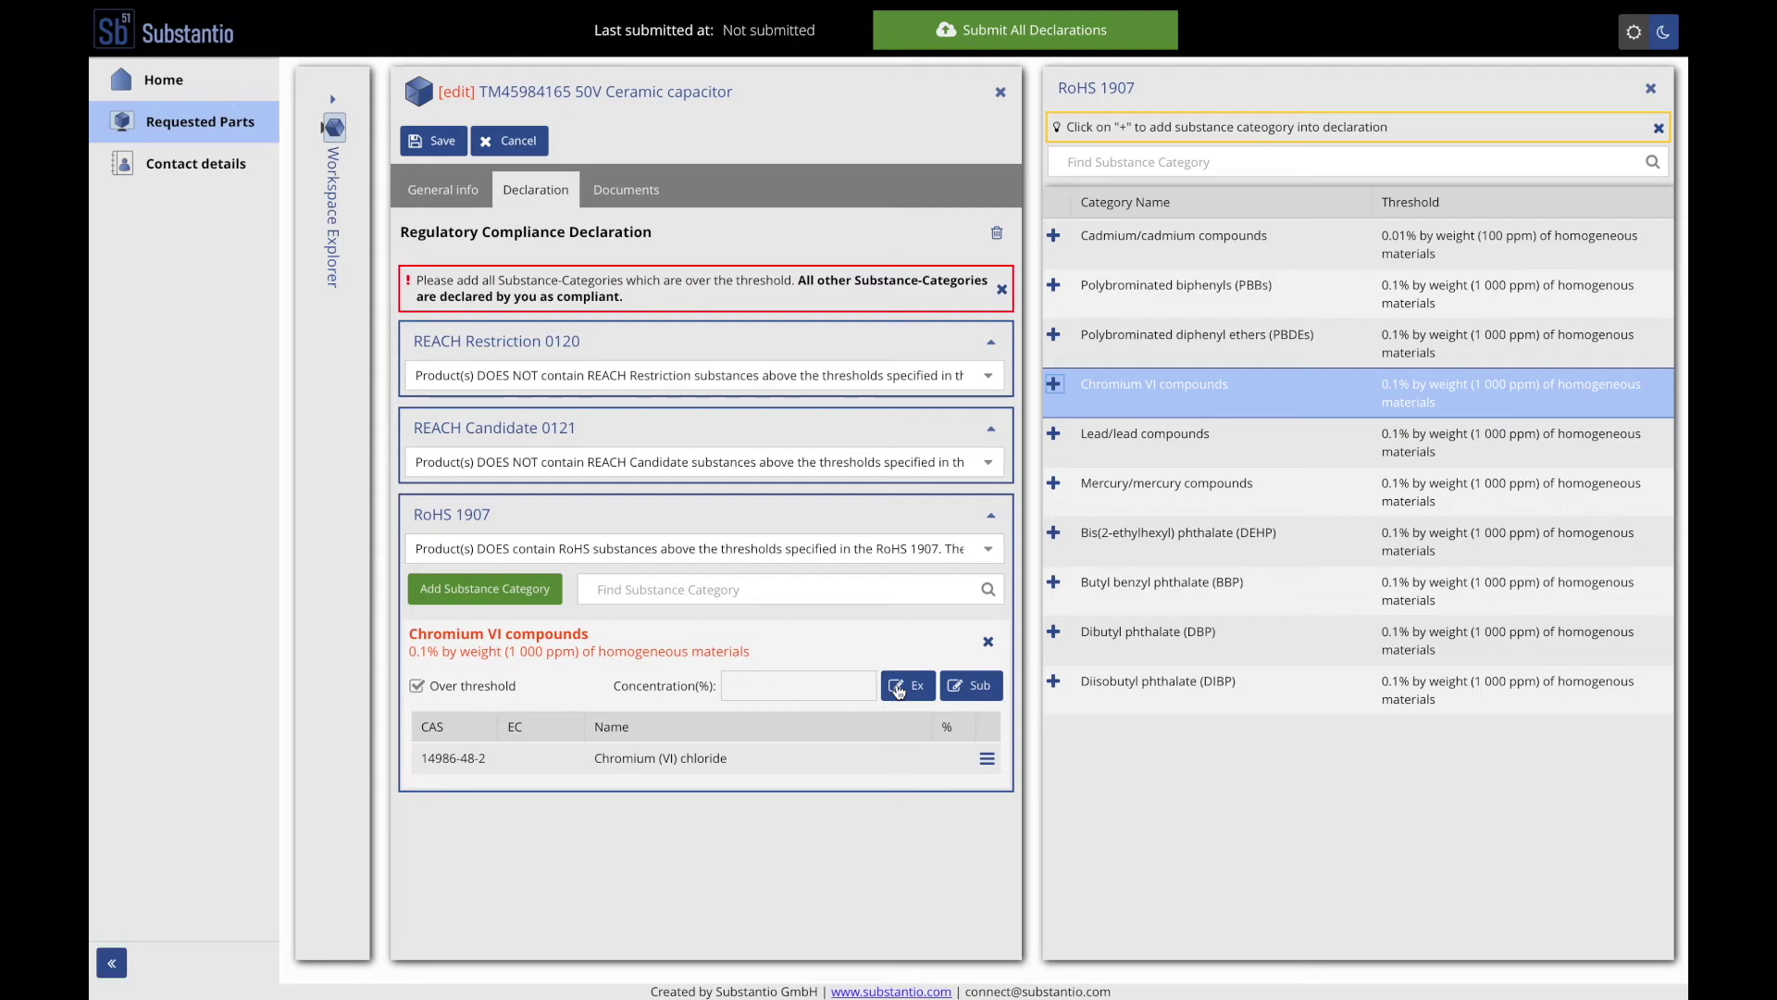
click(897, 689)
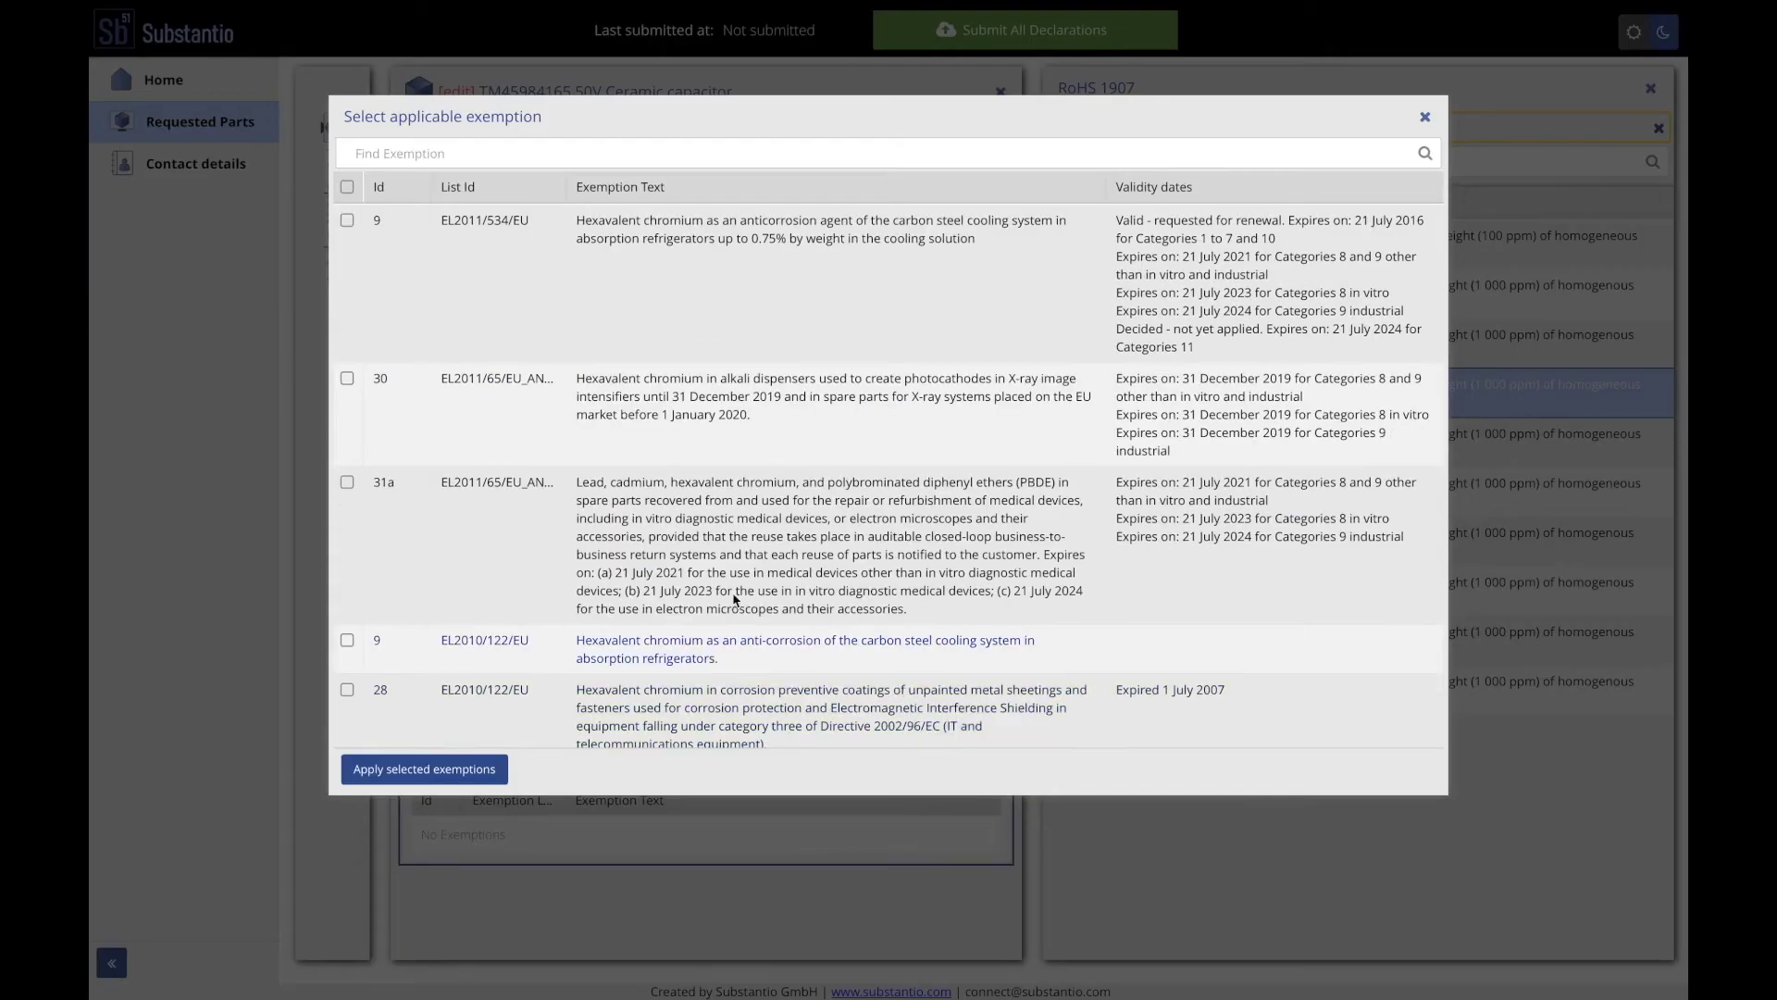
Step: Apply exemption 9 (EL2011/534/EU) to Chromium VI compounds with a 5% concentration
click(347, 221)
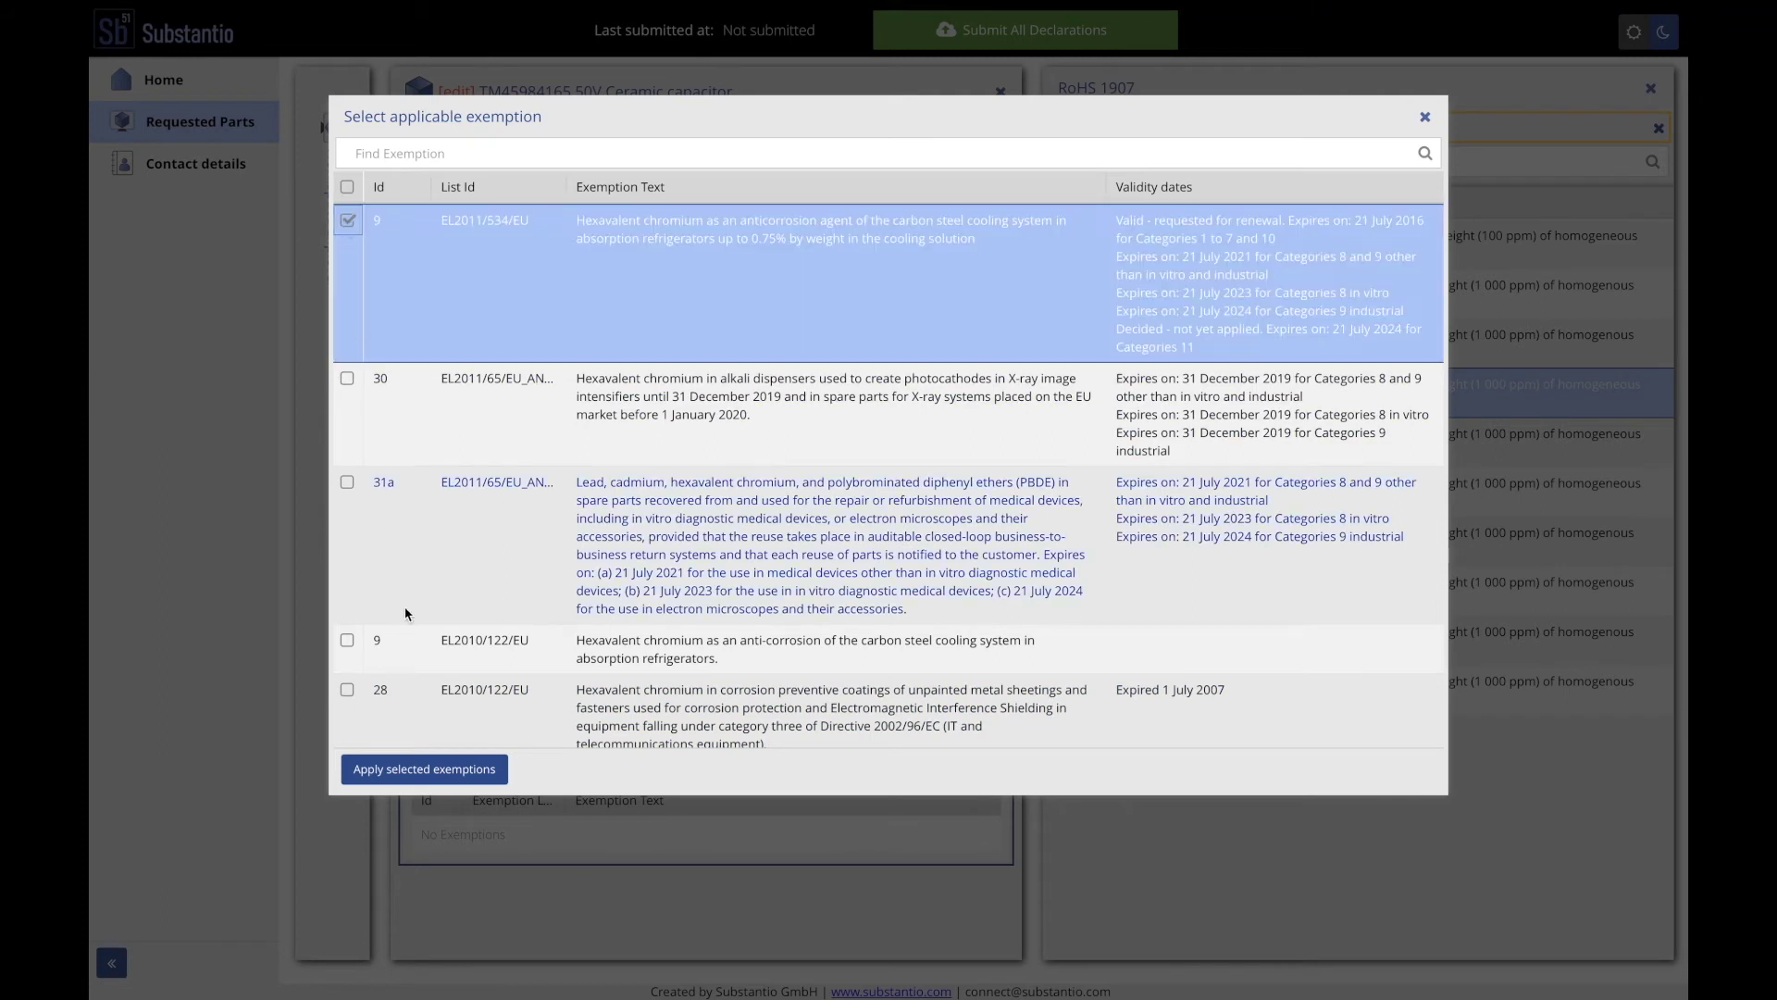
click(425, 771)
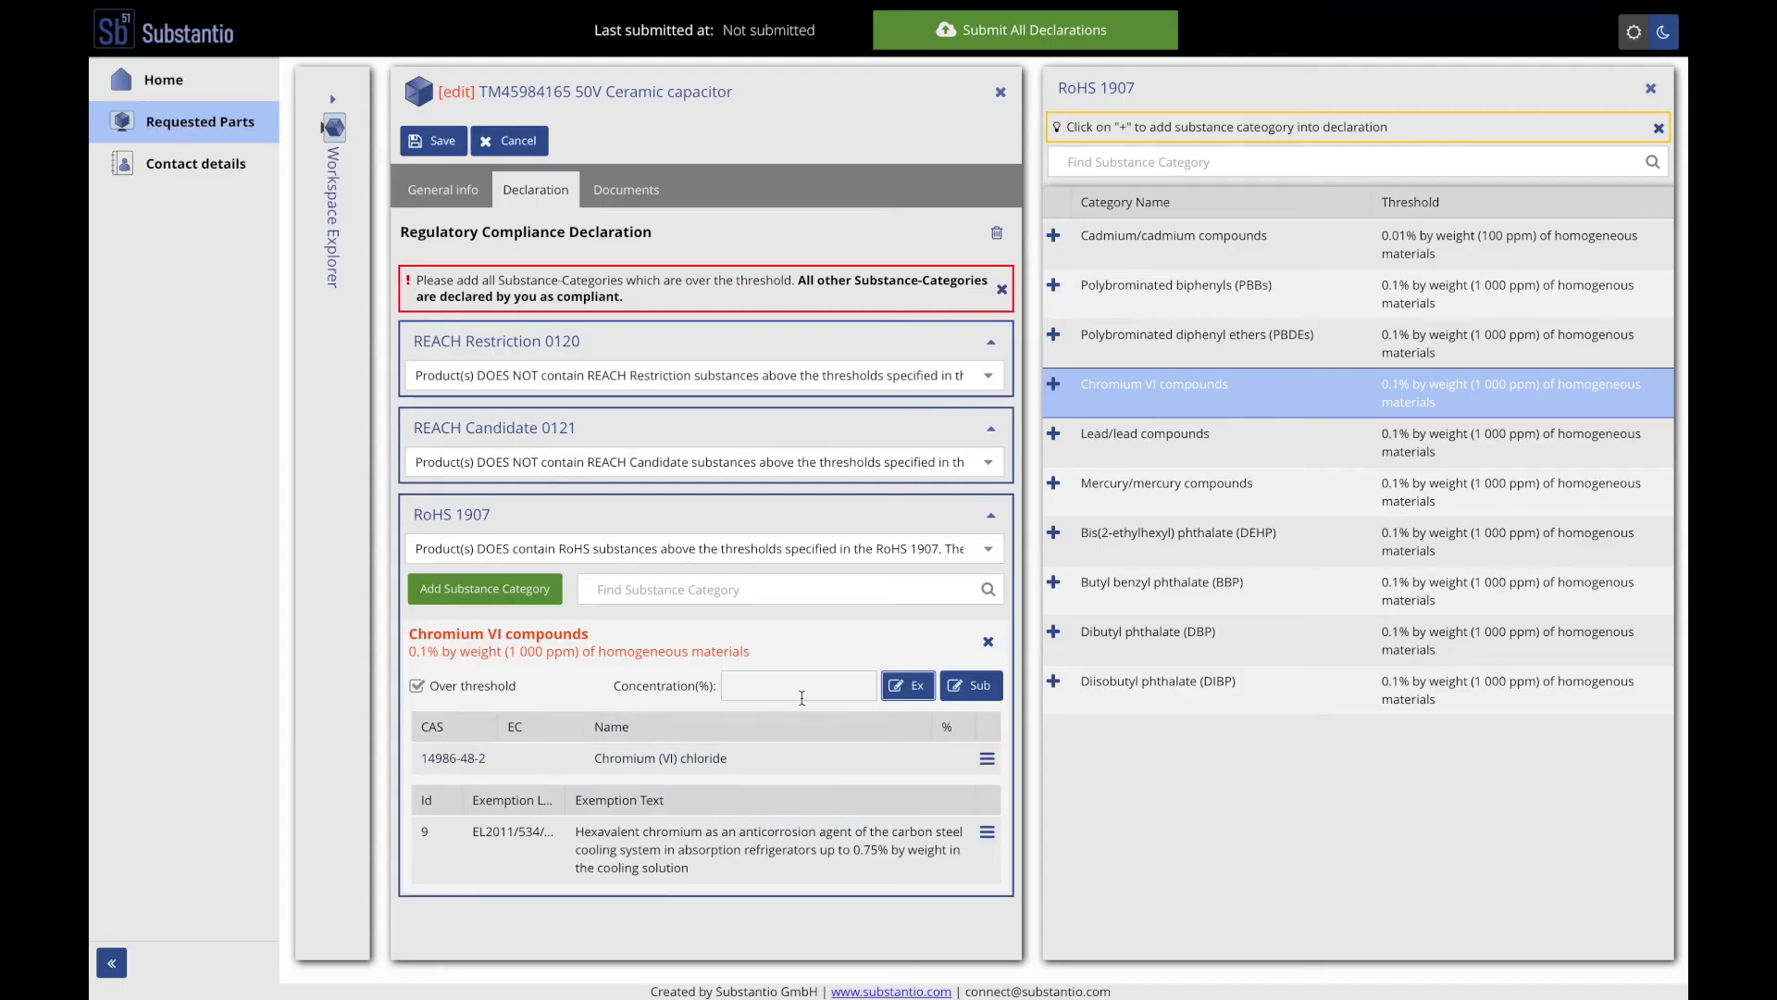
click(802, 689)
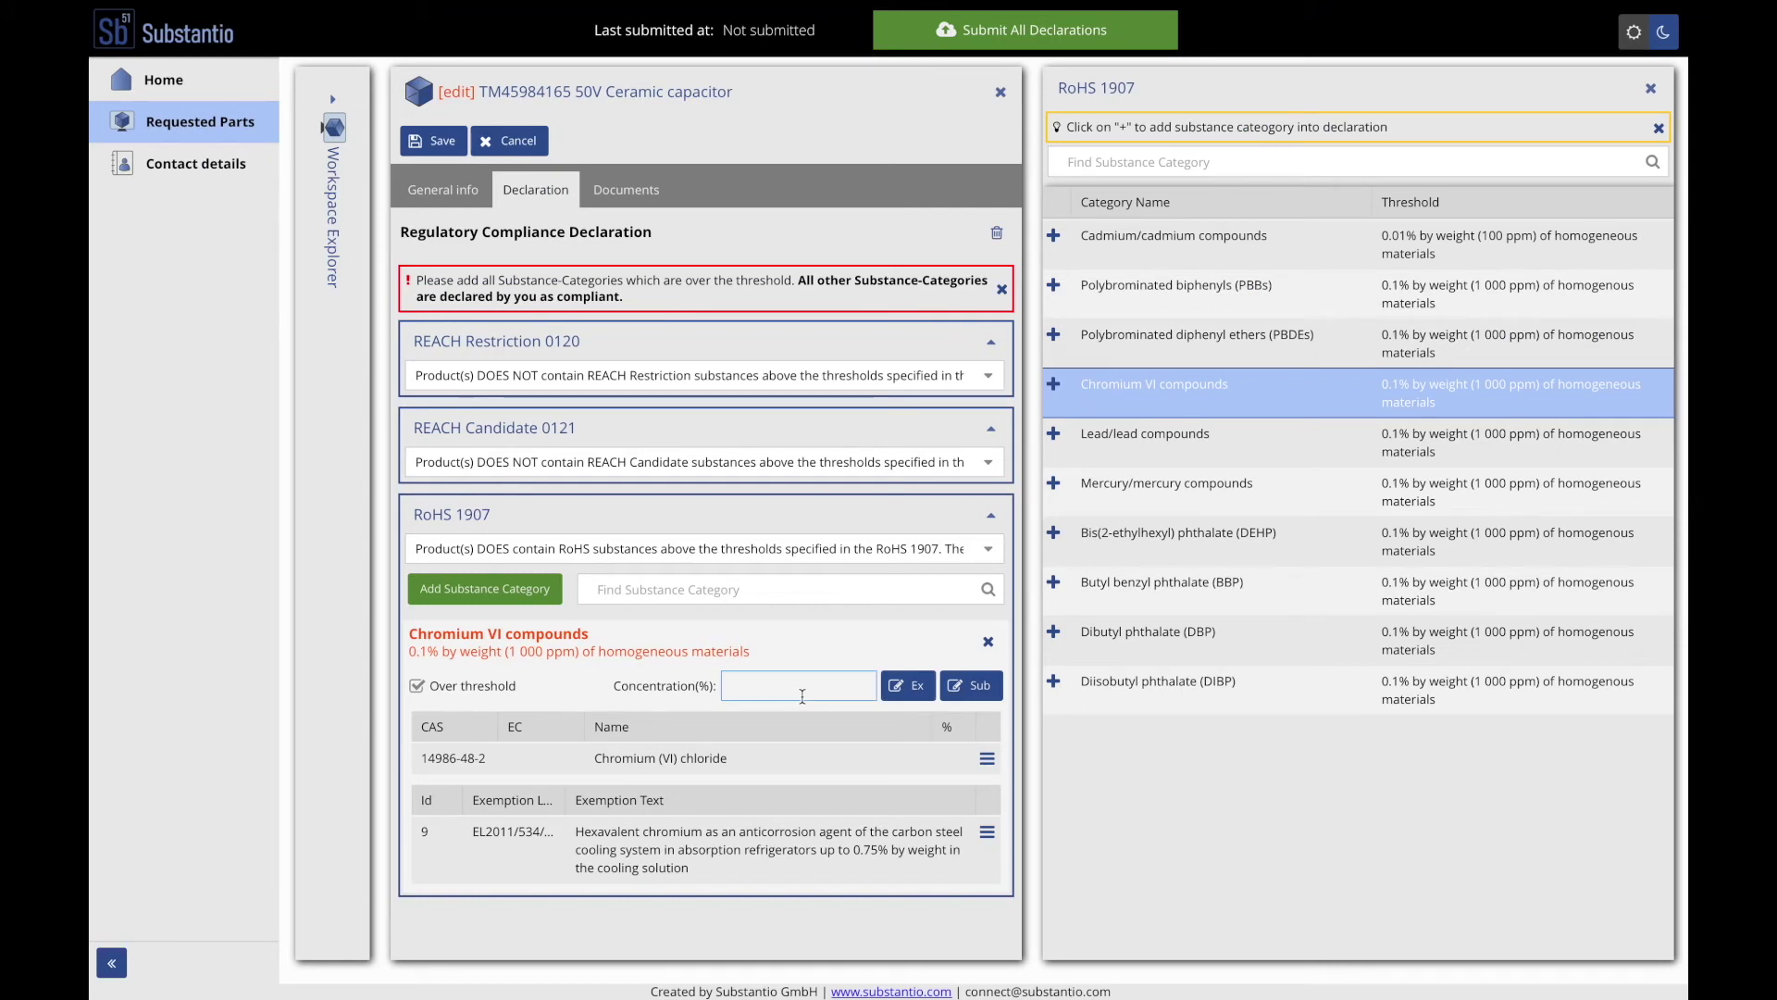
text(5)
click(1650, 88)
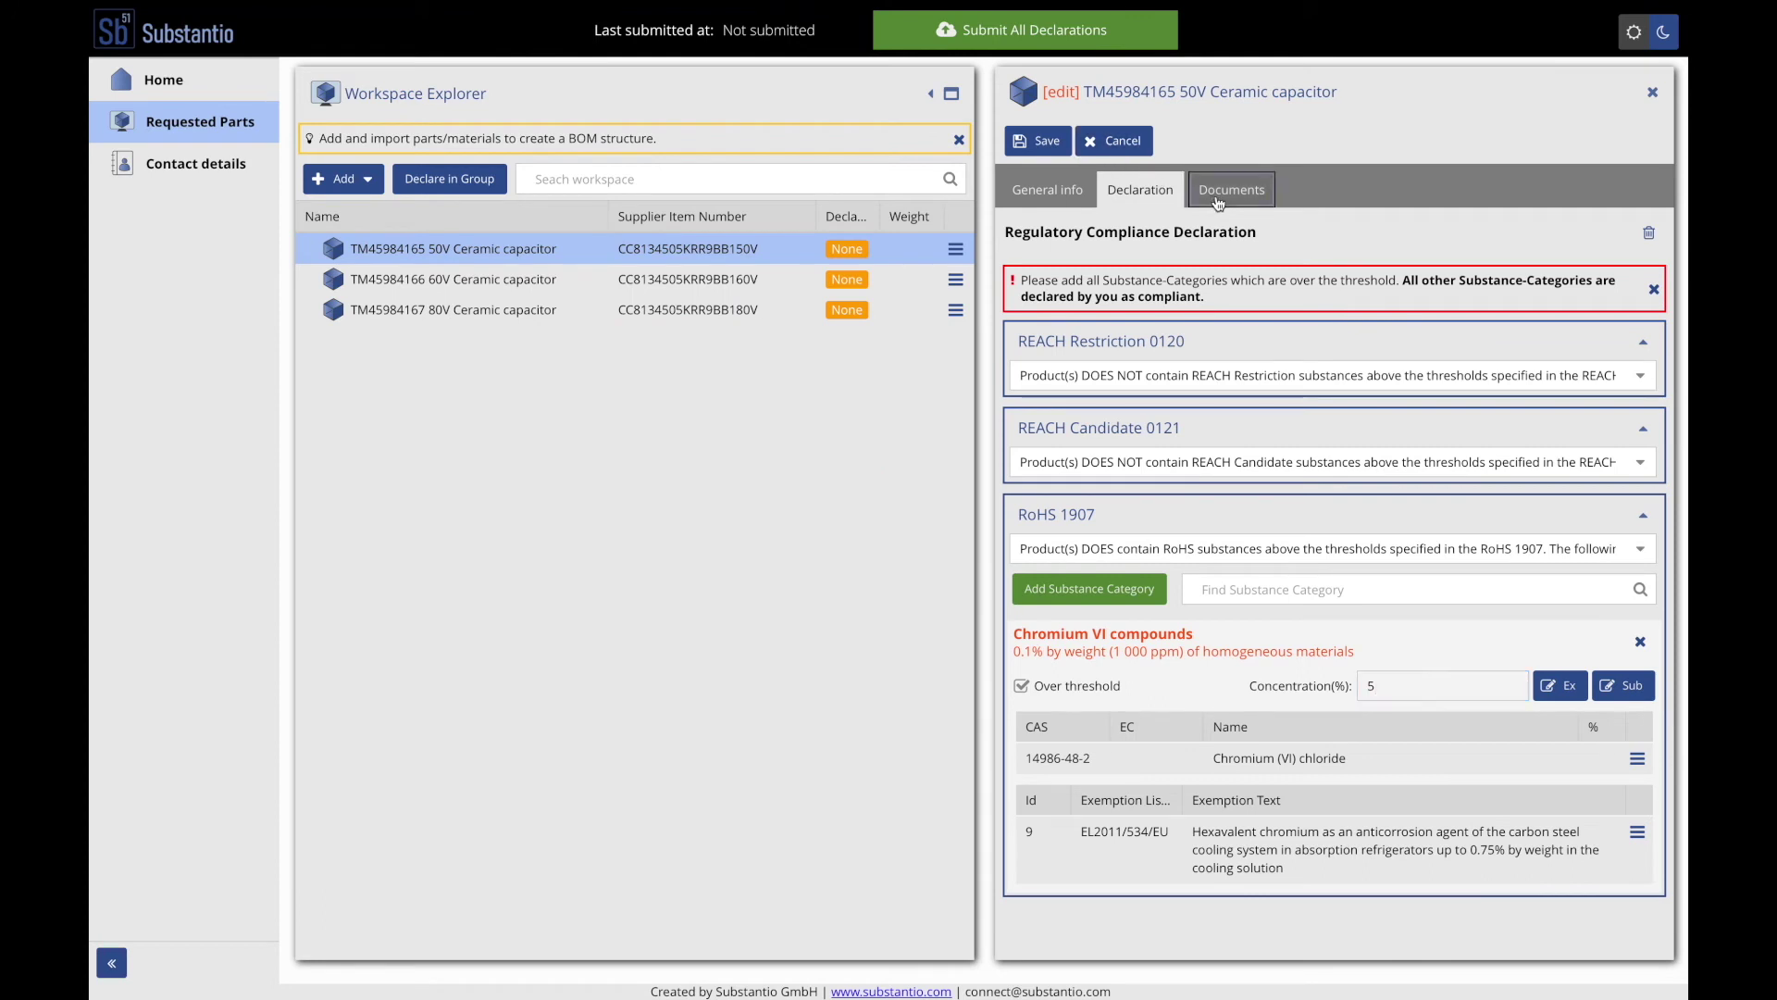
click(1219, 203)
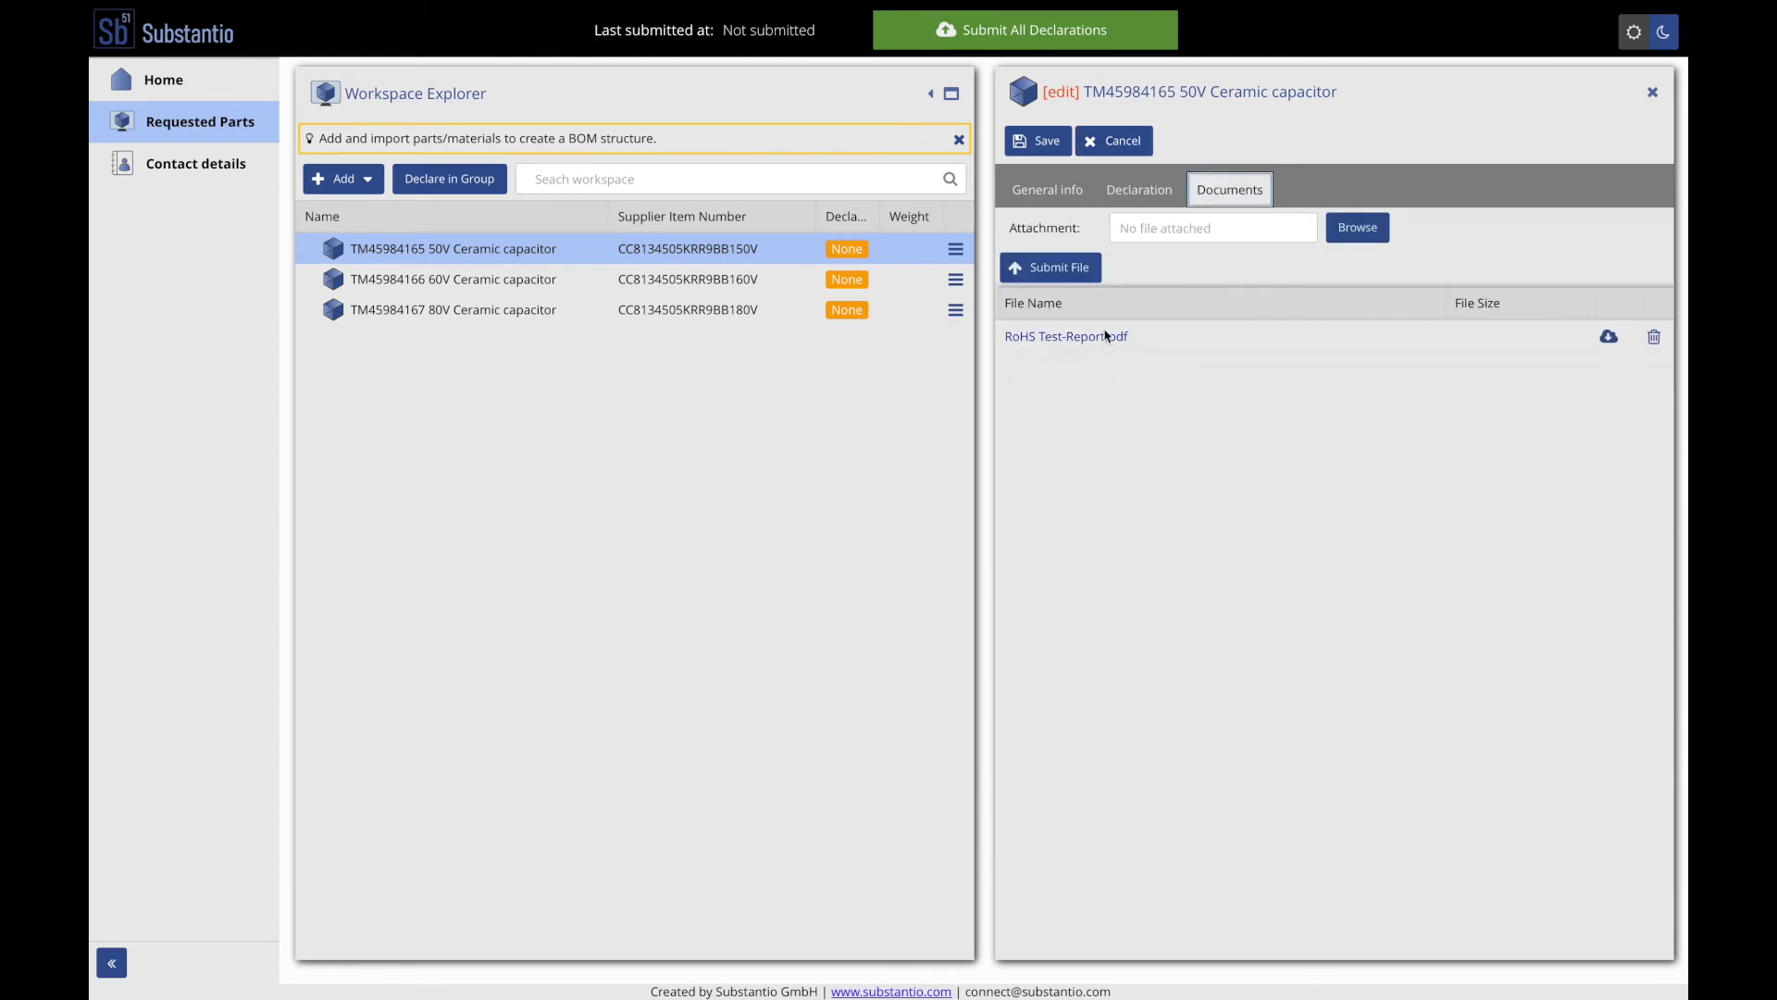
Step: Attach RoHS Test-Report.pdf to the 50V capacitor and save its RCD declaration
click(1344, 239)
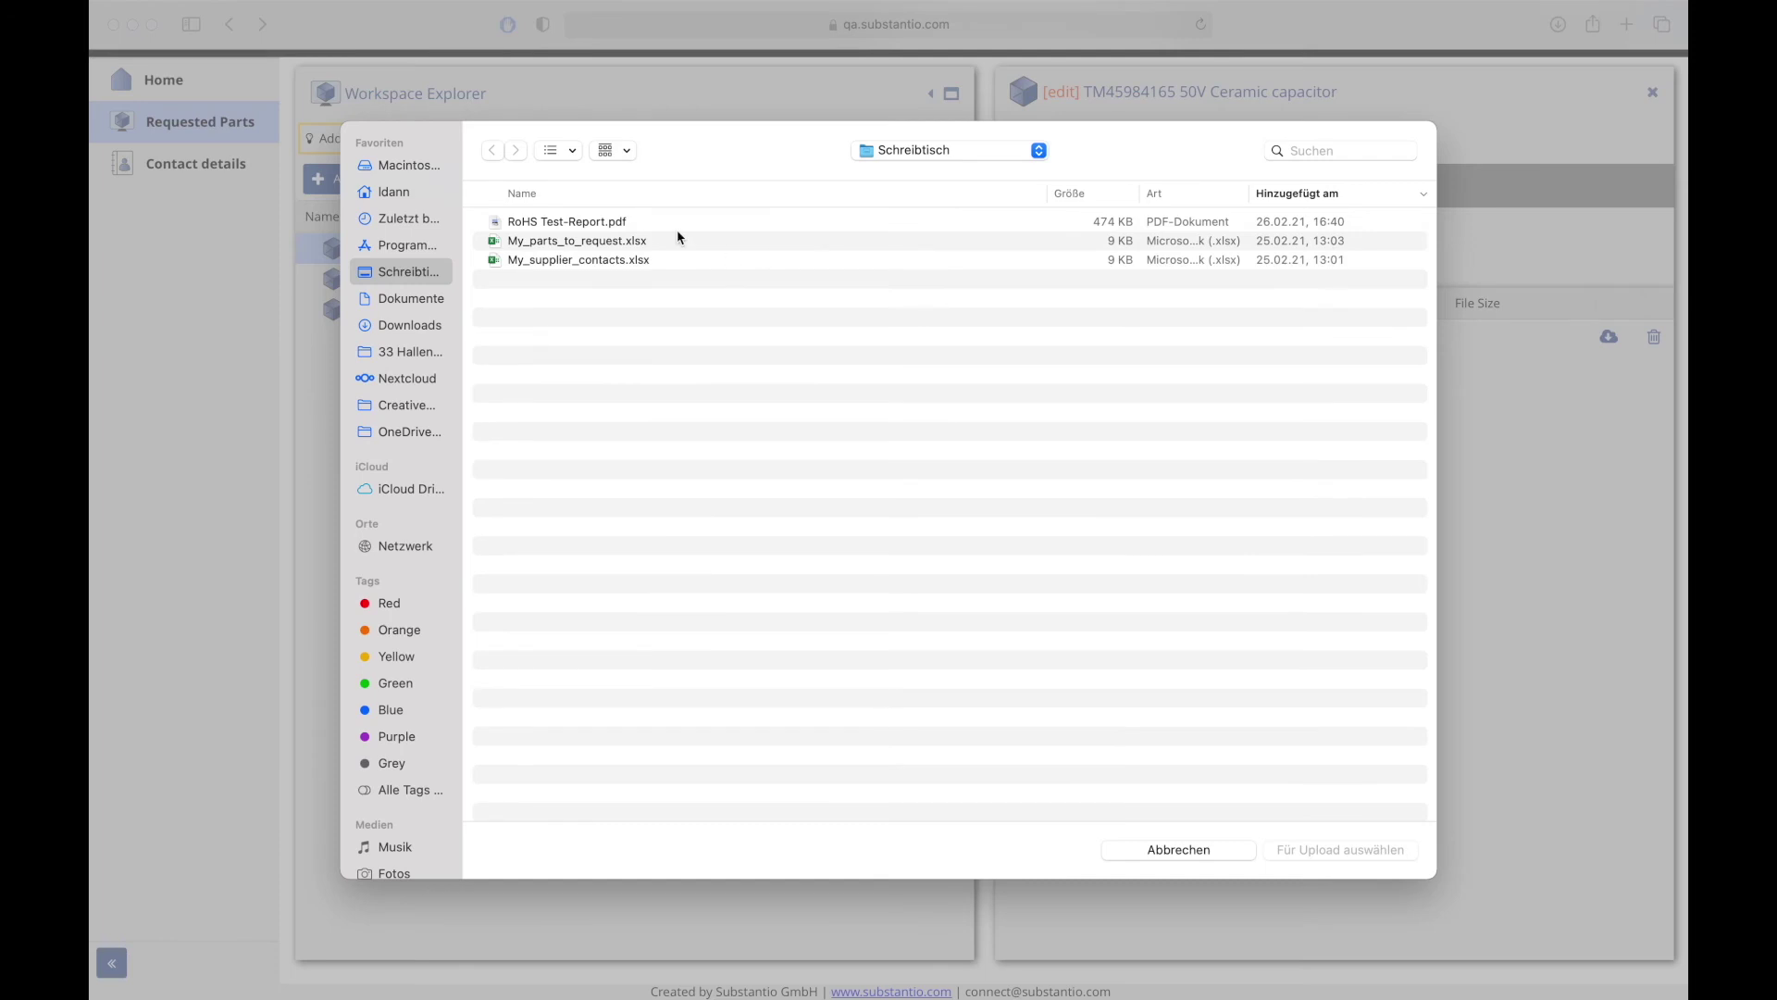
click(628, 225)
click(1339, 850)
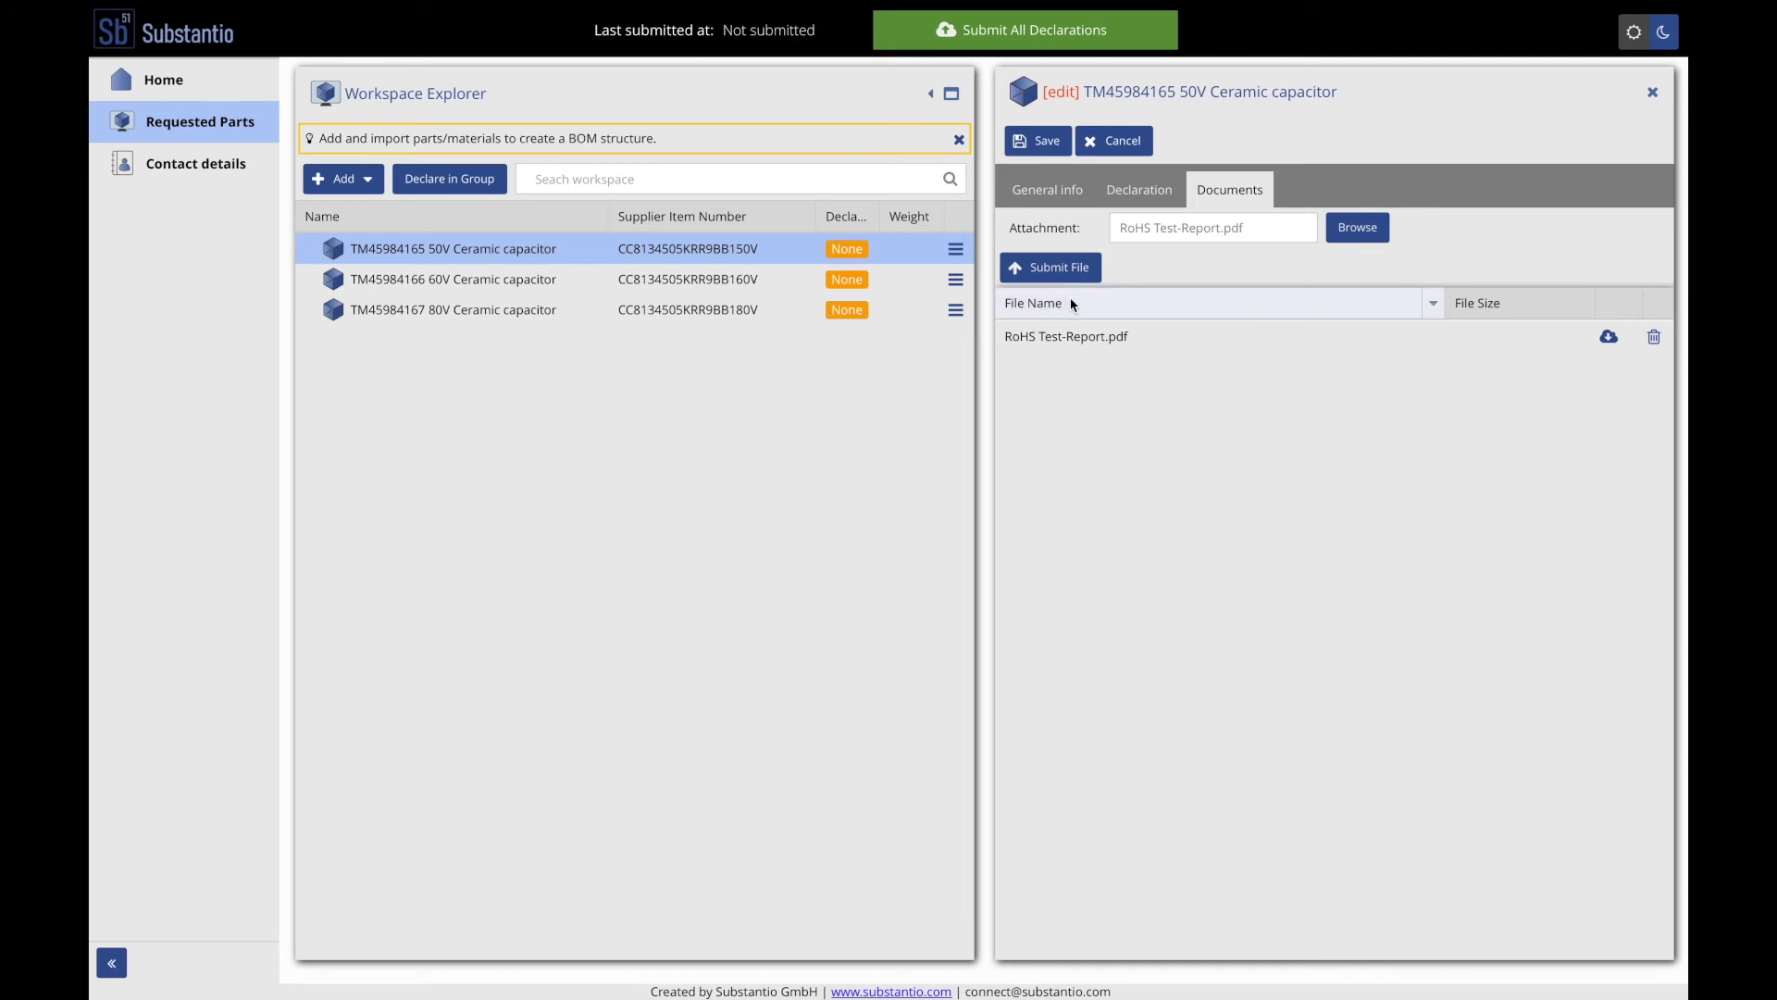
click(1045, 144)
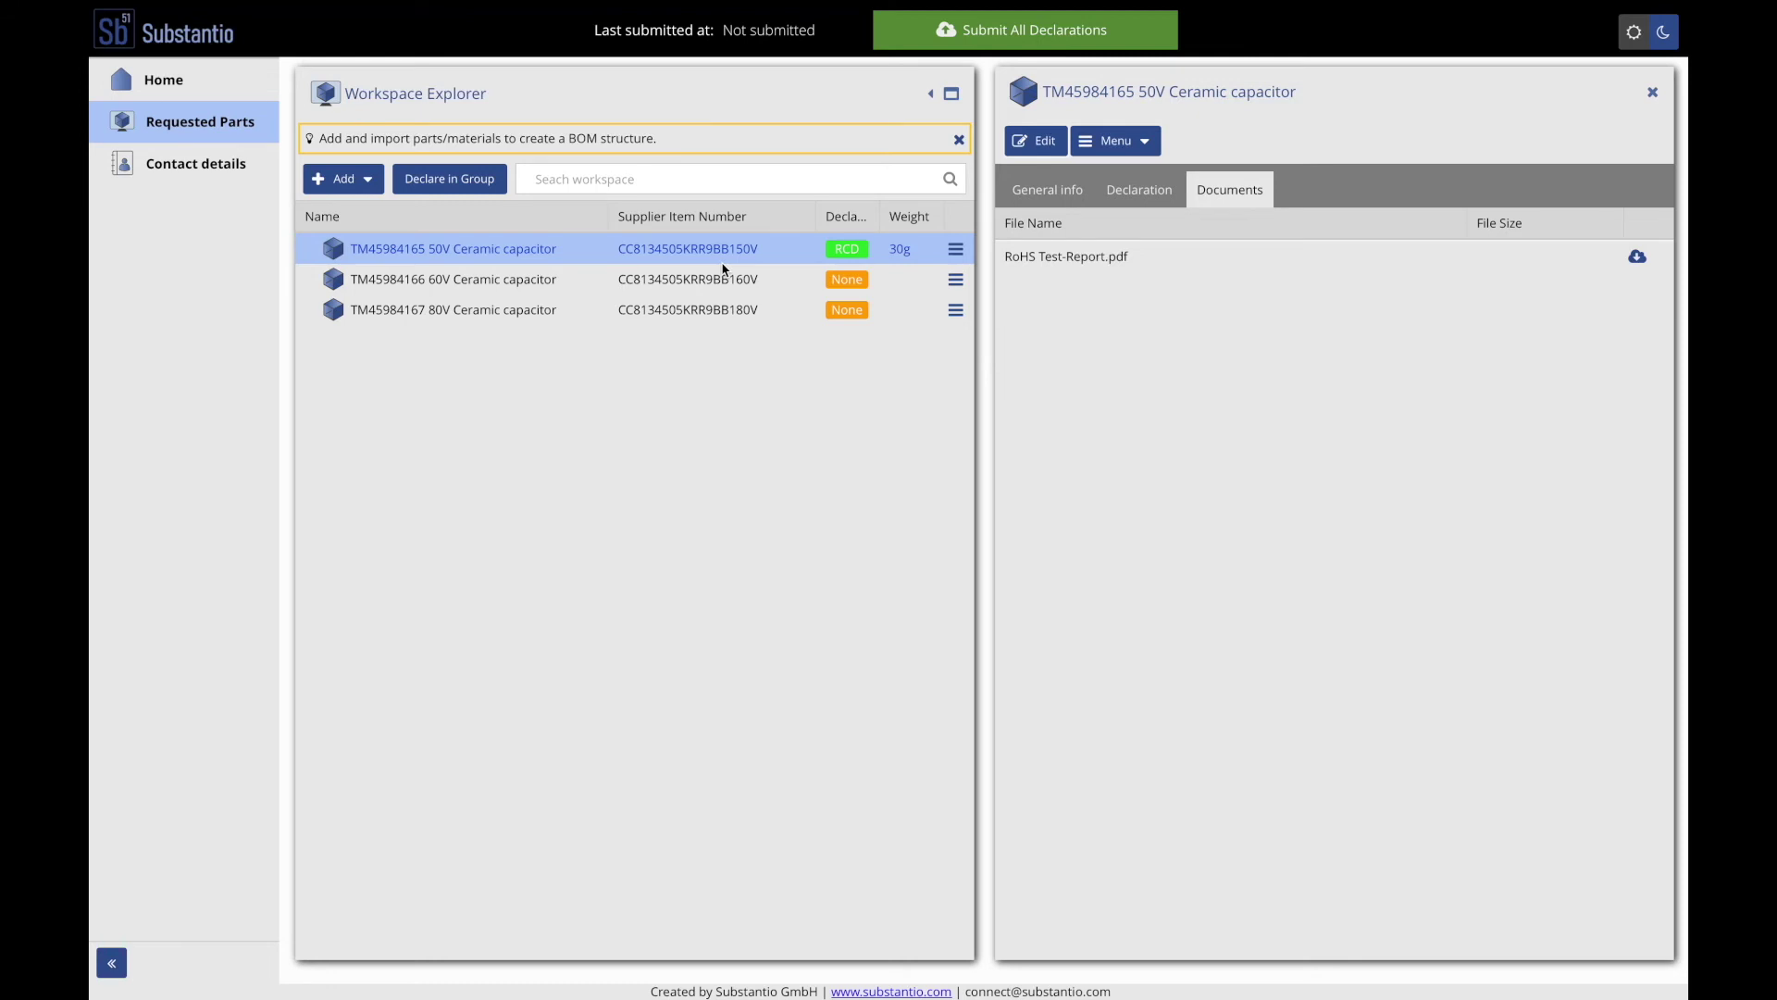
click(700, 285)
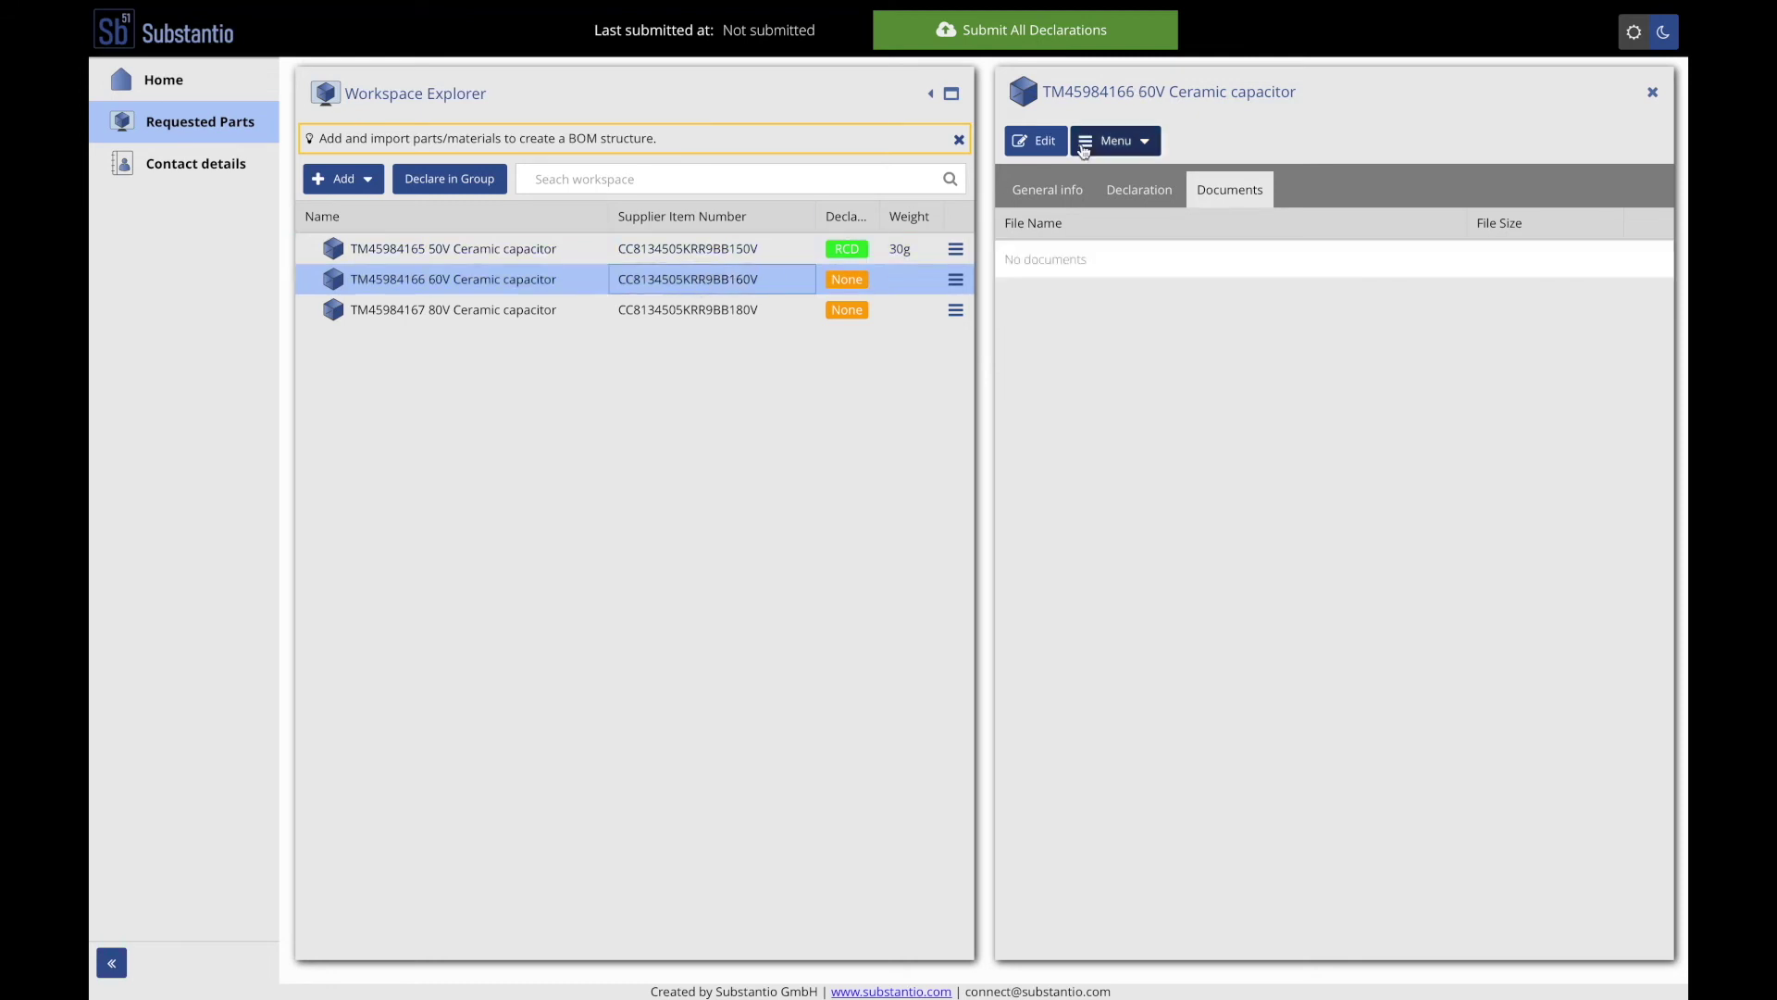
Step: Give the 60V ceramic capacitor a weight of 3 g and save it
click(1042, 144)
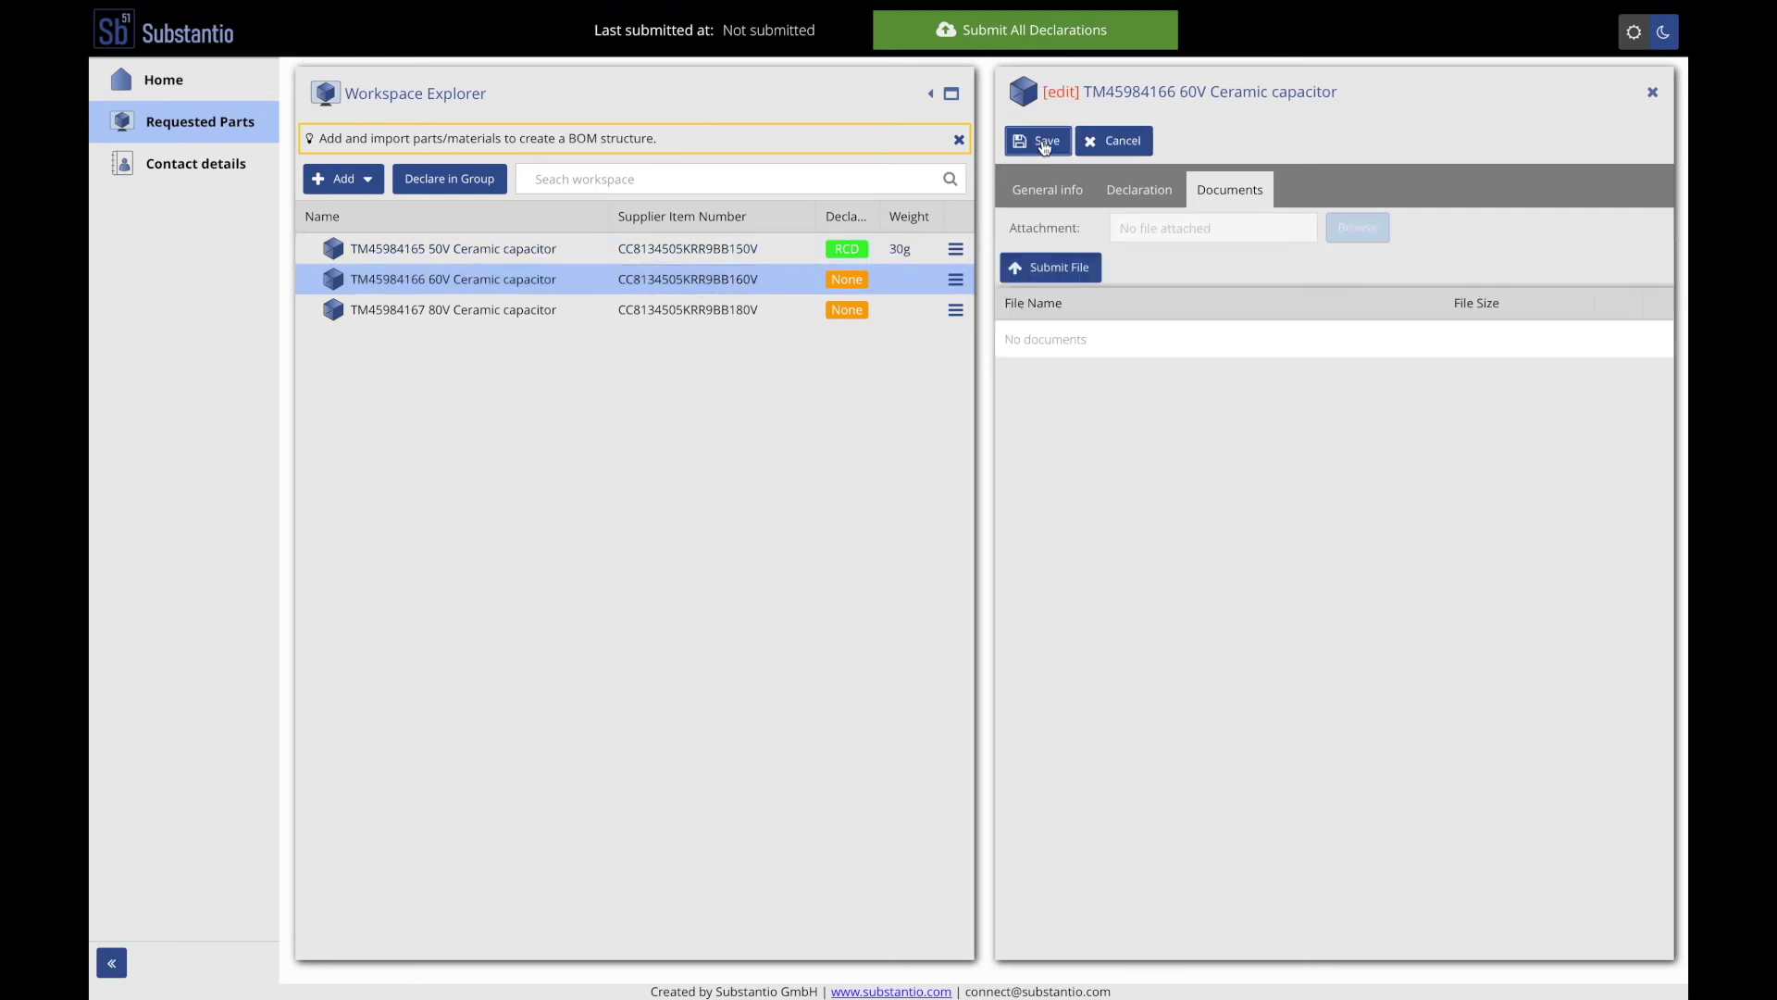
click(1048, 189)
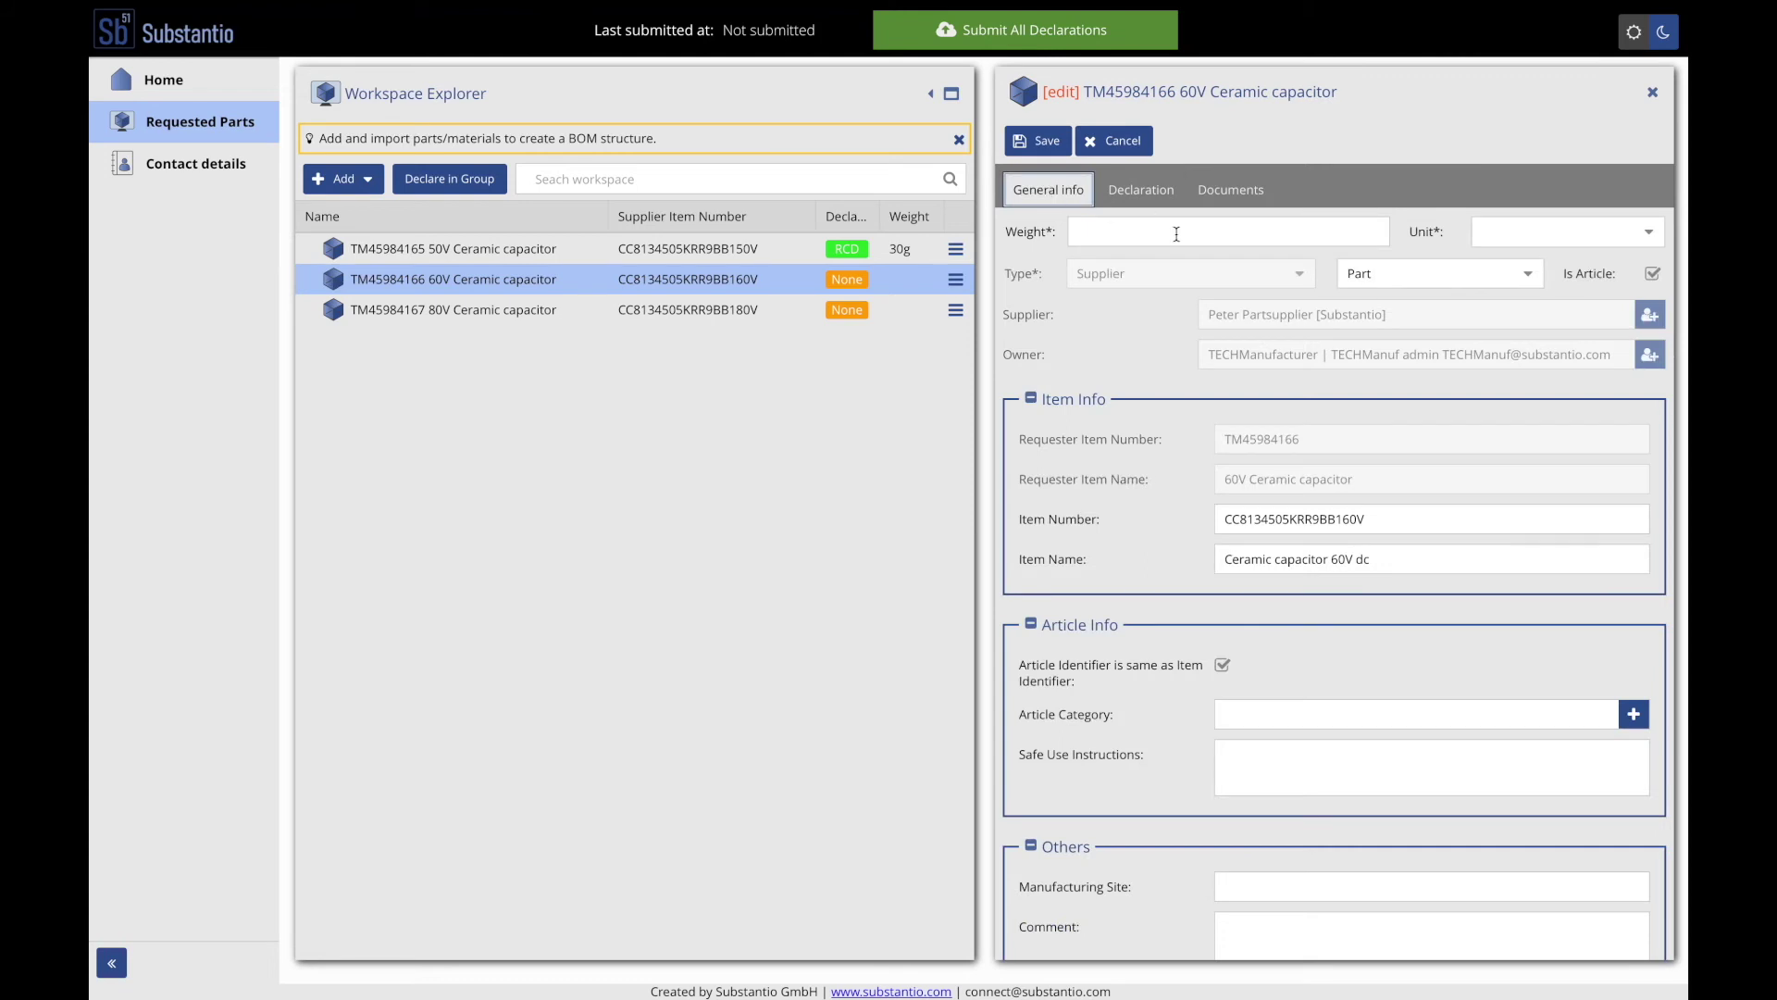
click(1176, 234)
text(3)
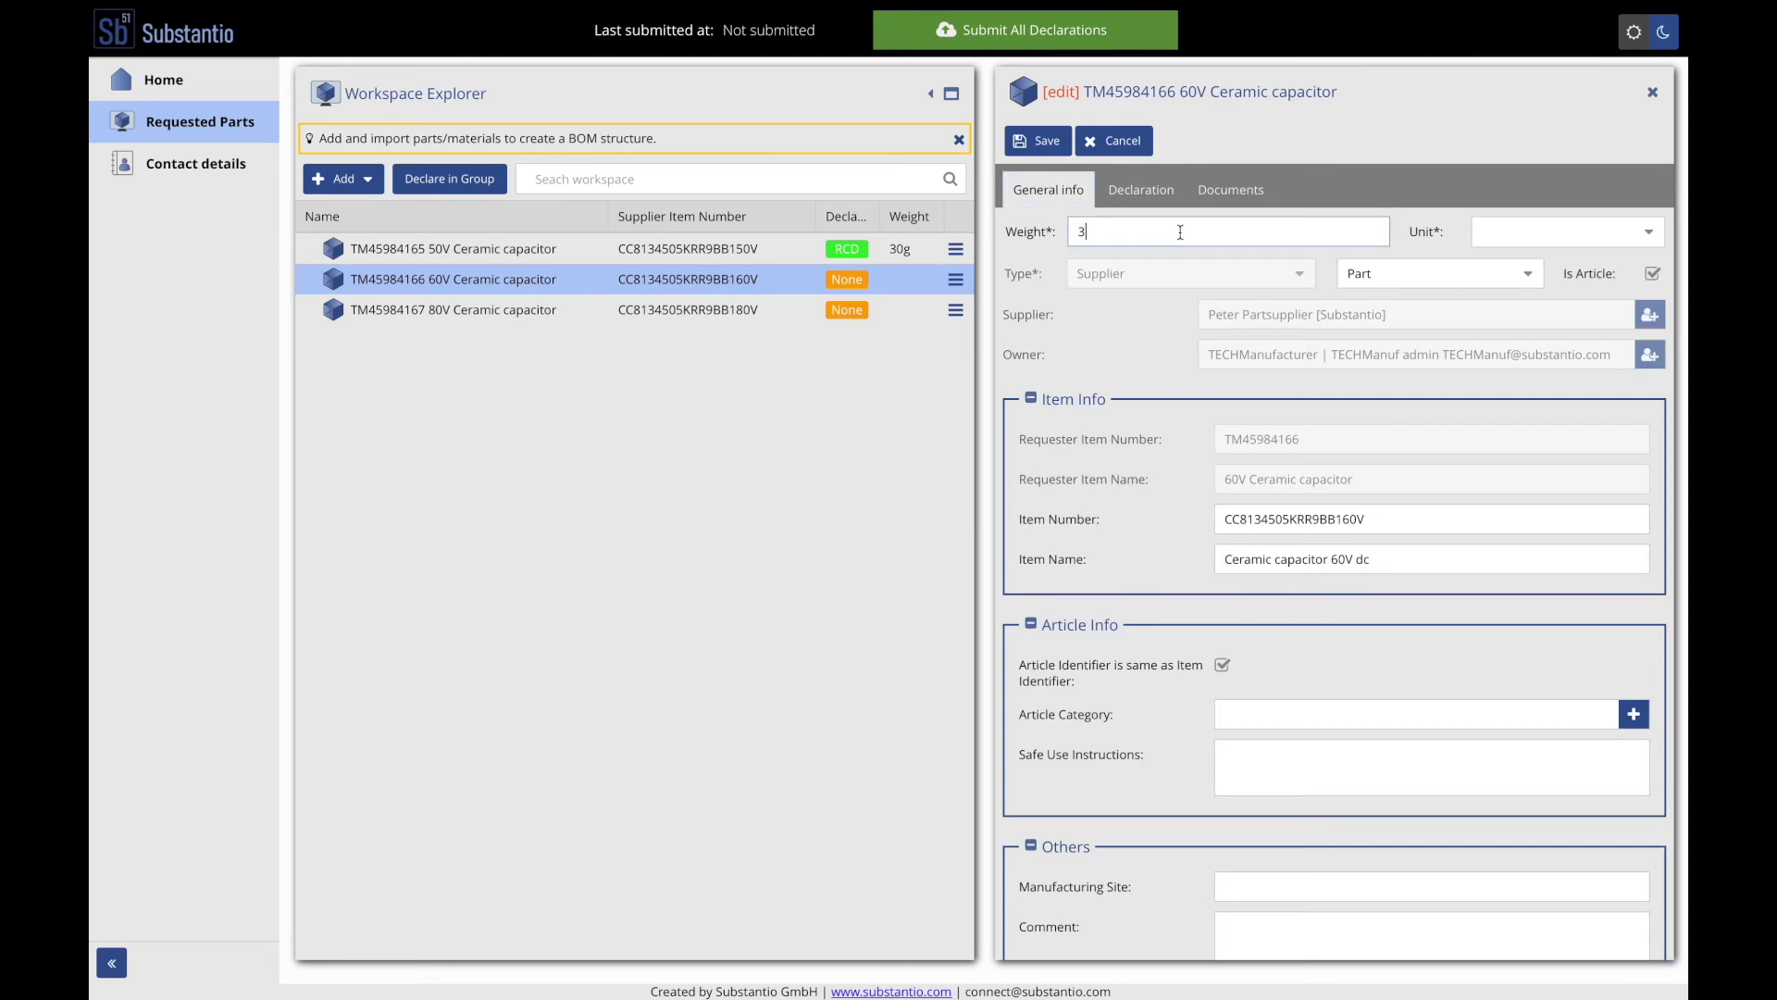
click(1650, 231)
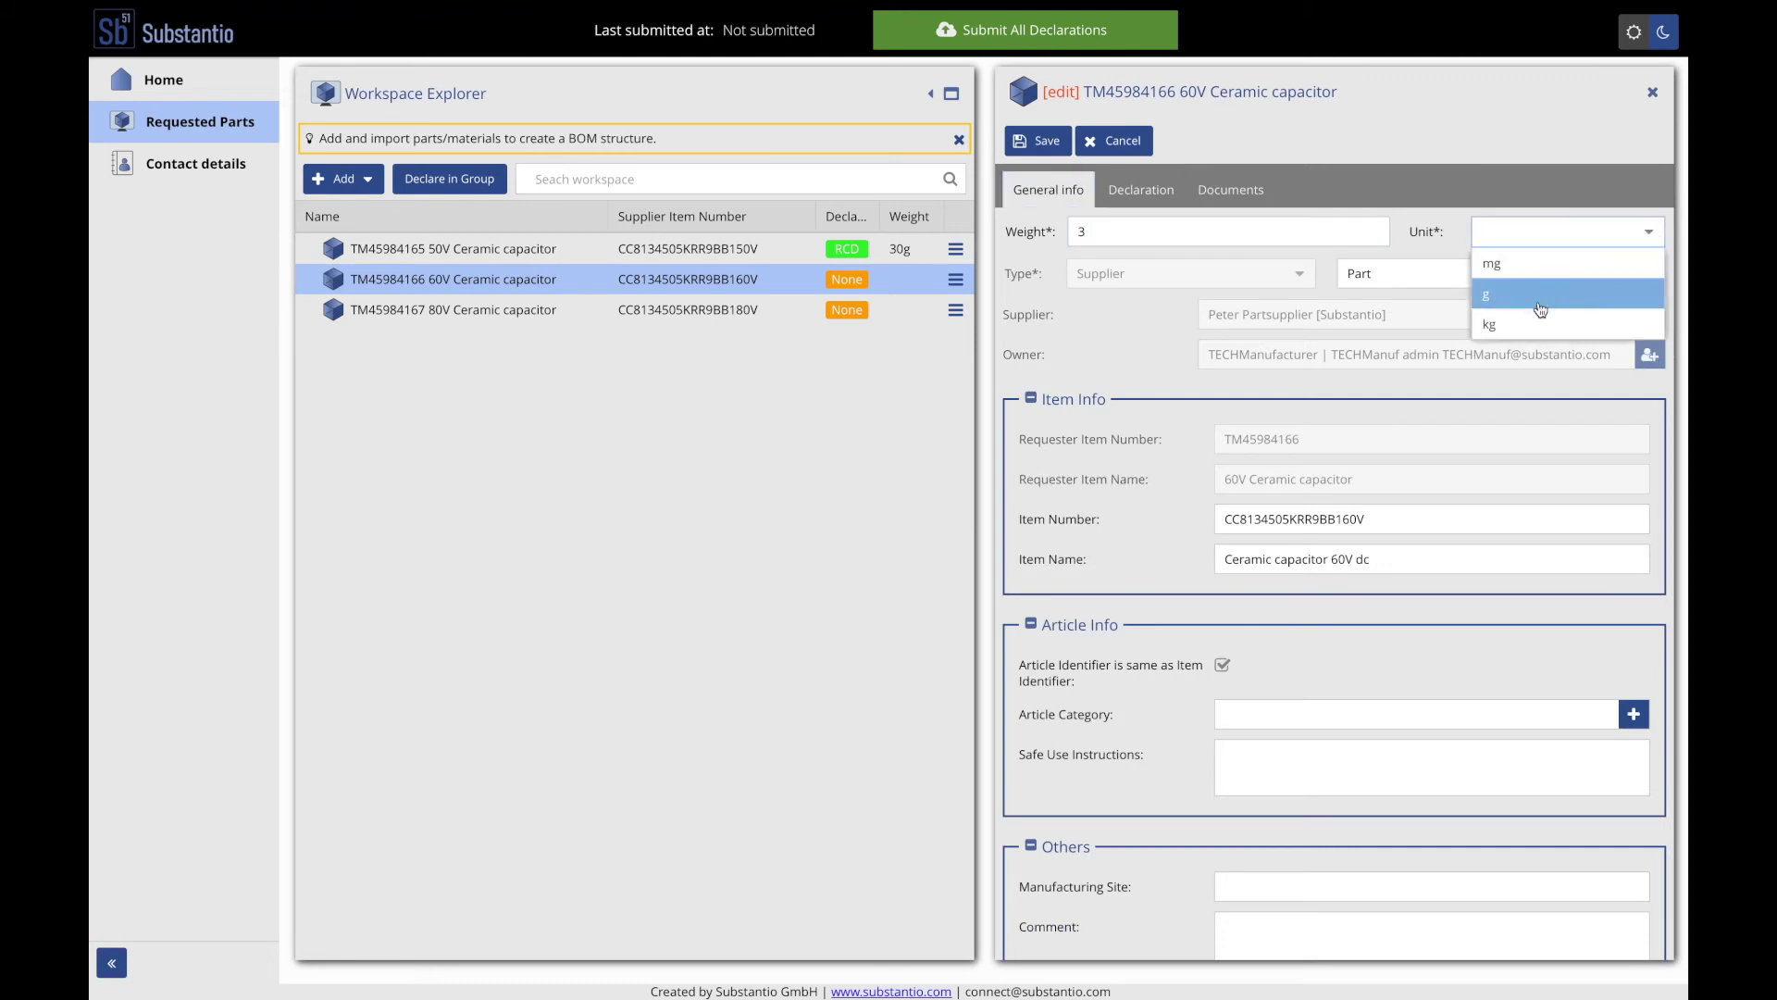
click(1490, 295)
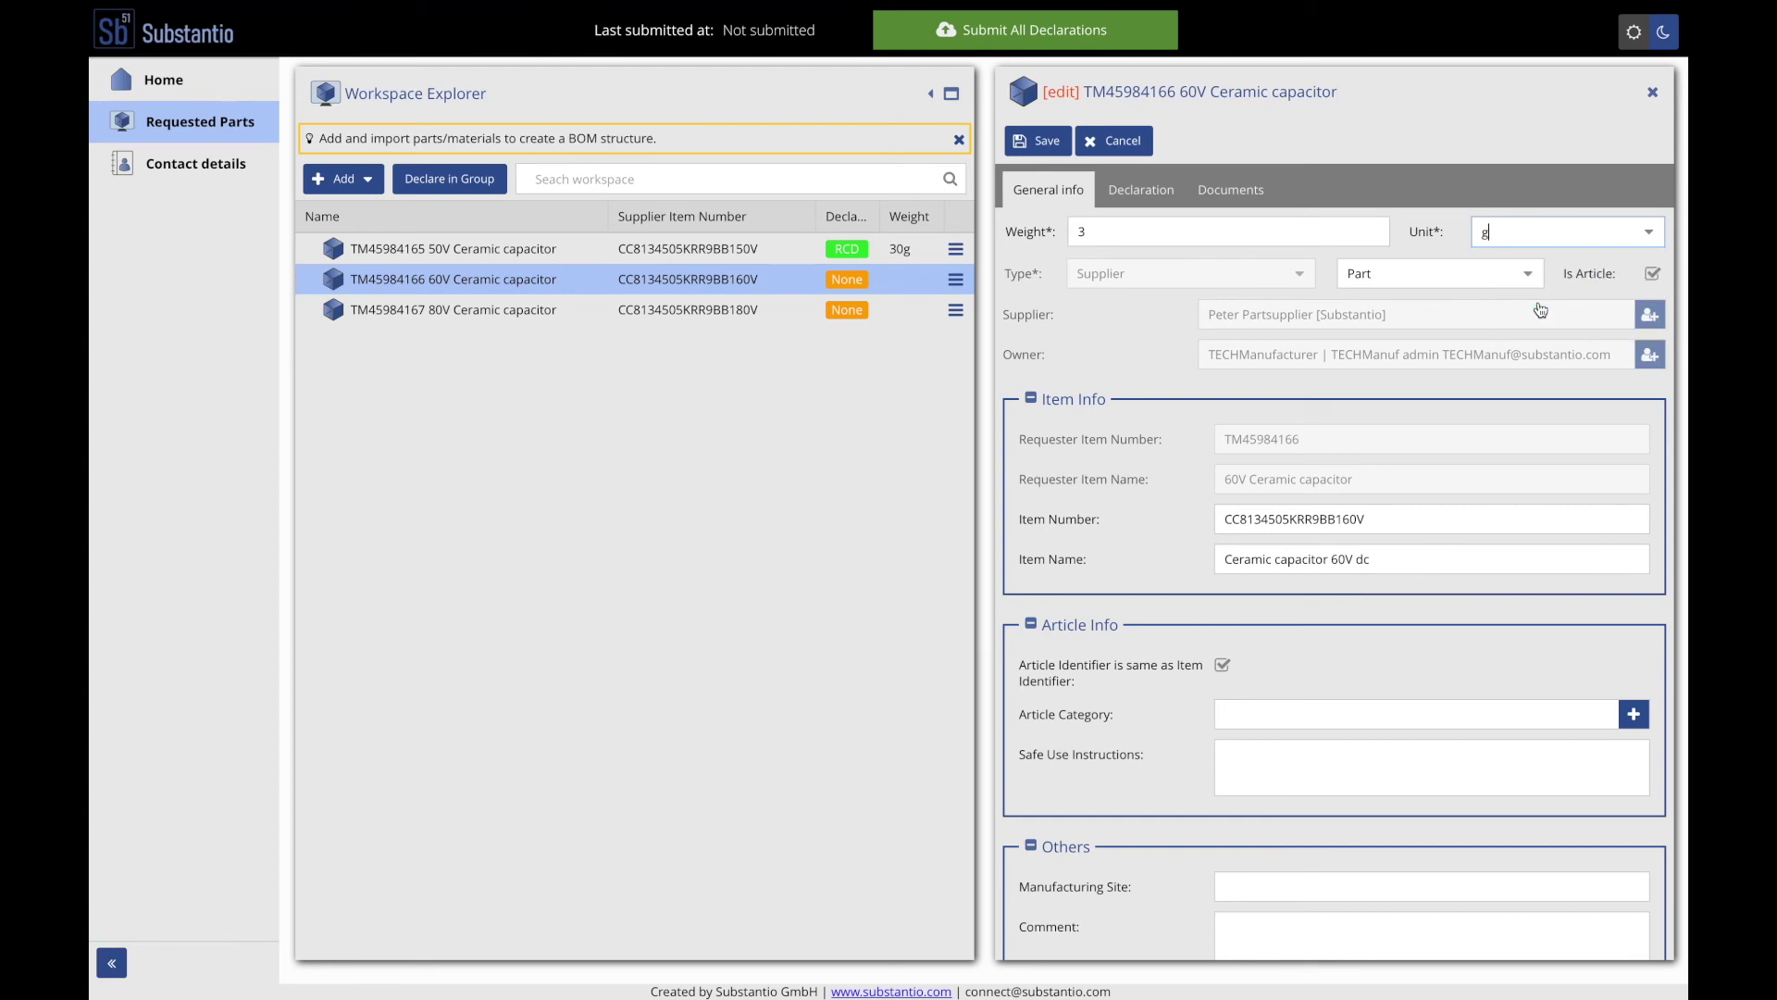
click(1053, 148)
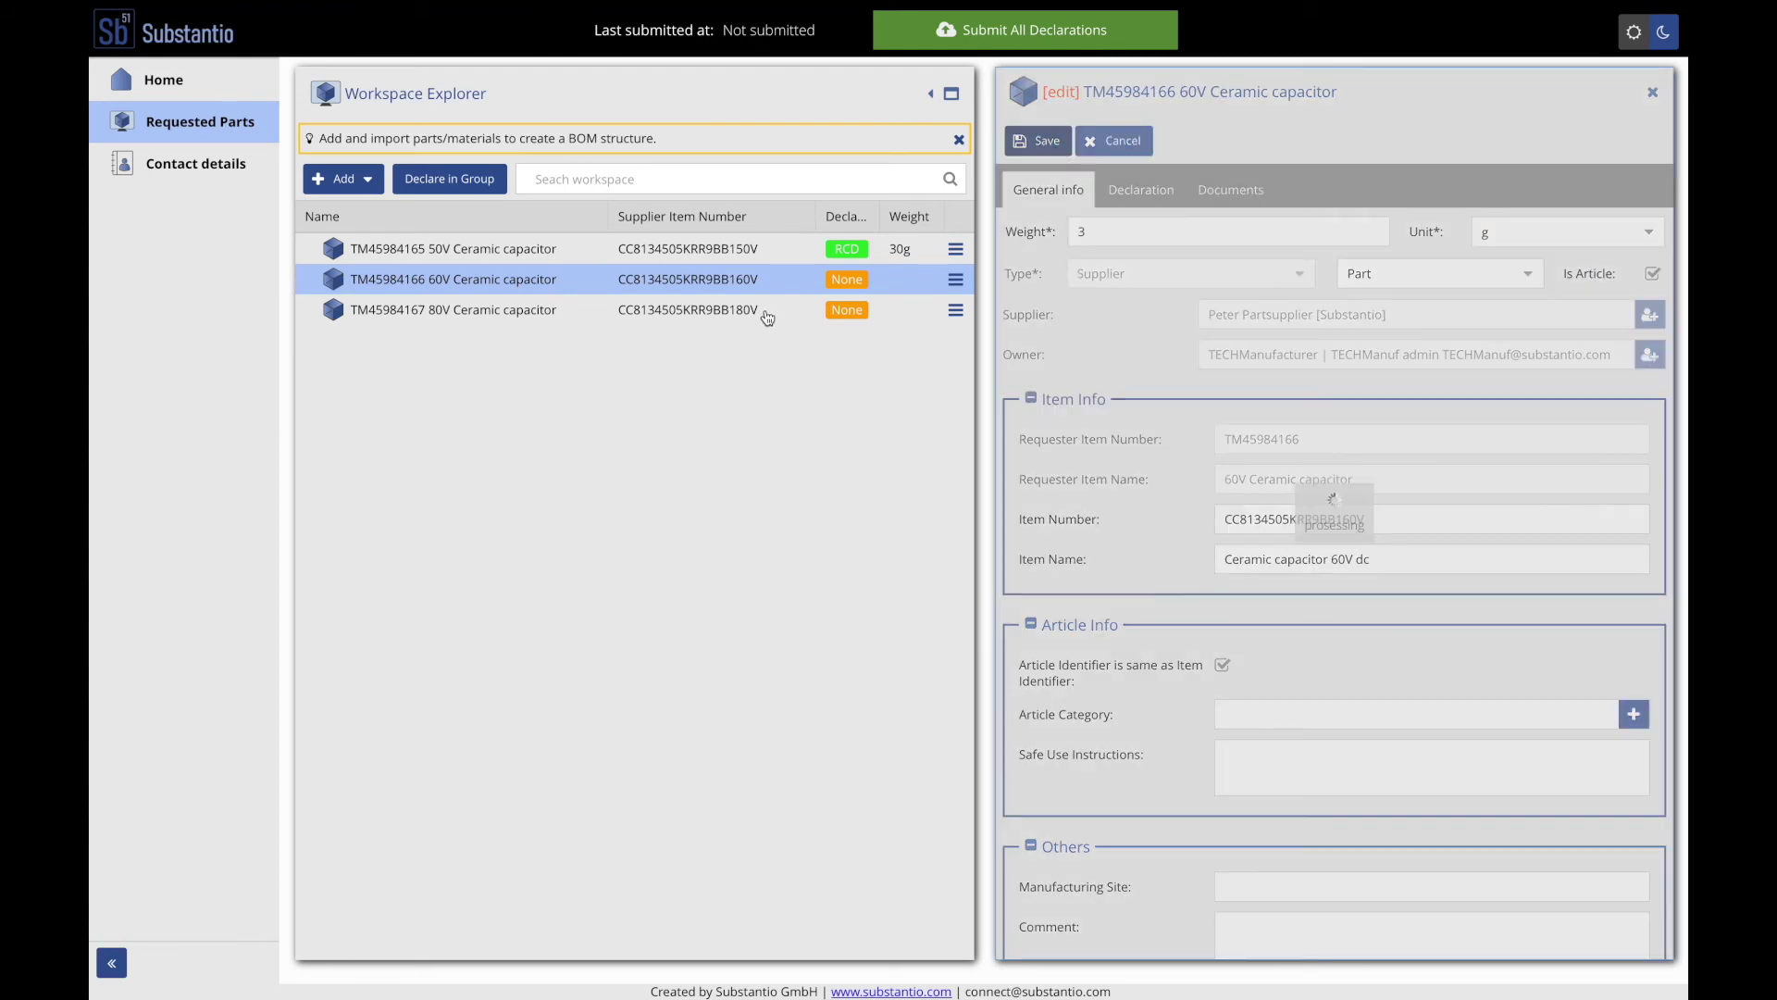
Step: Give the 80V ceramic capacitor a weight of 15 g and save it
click(767, 315)
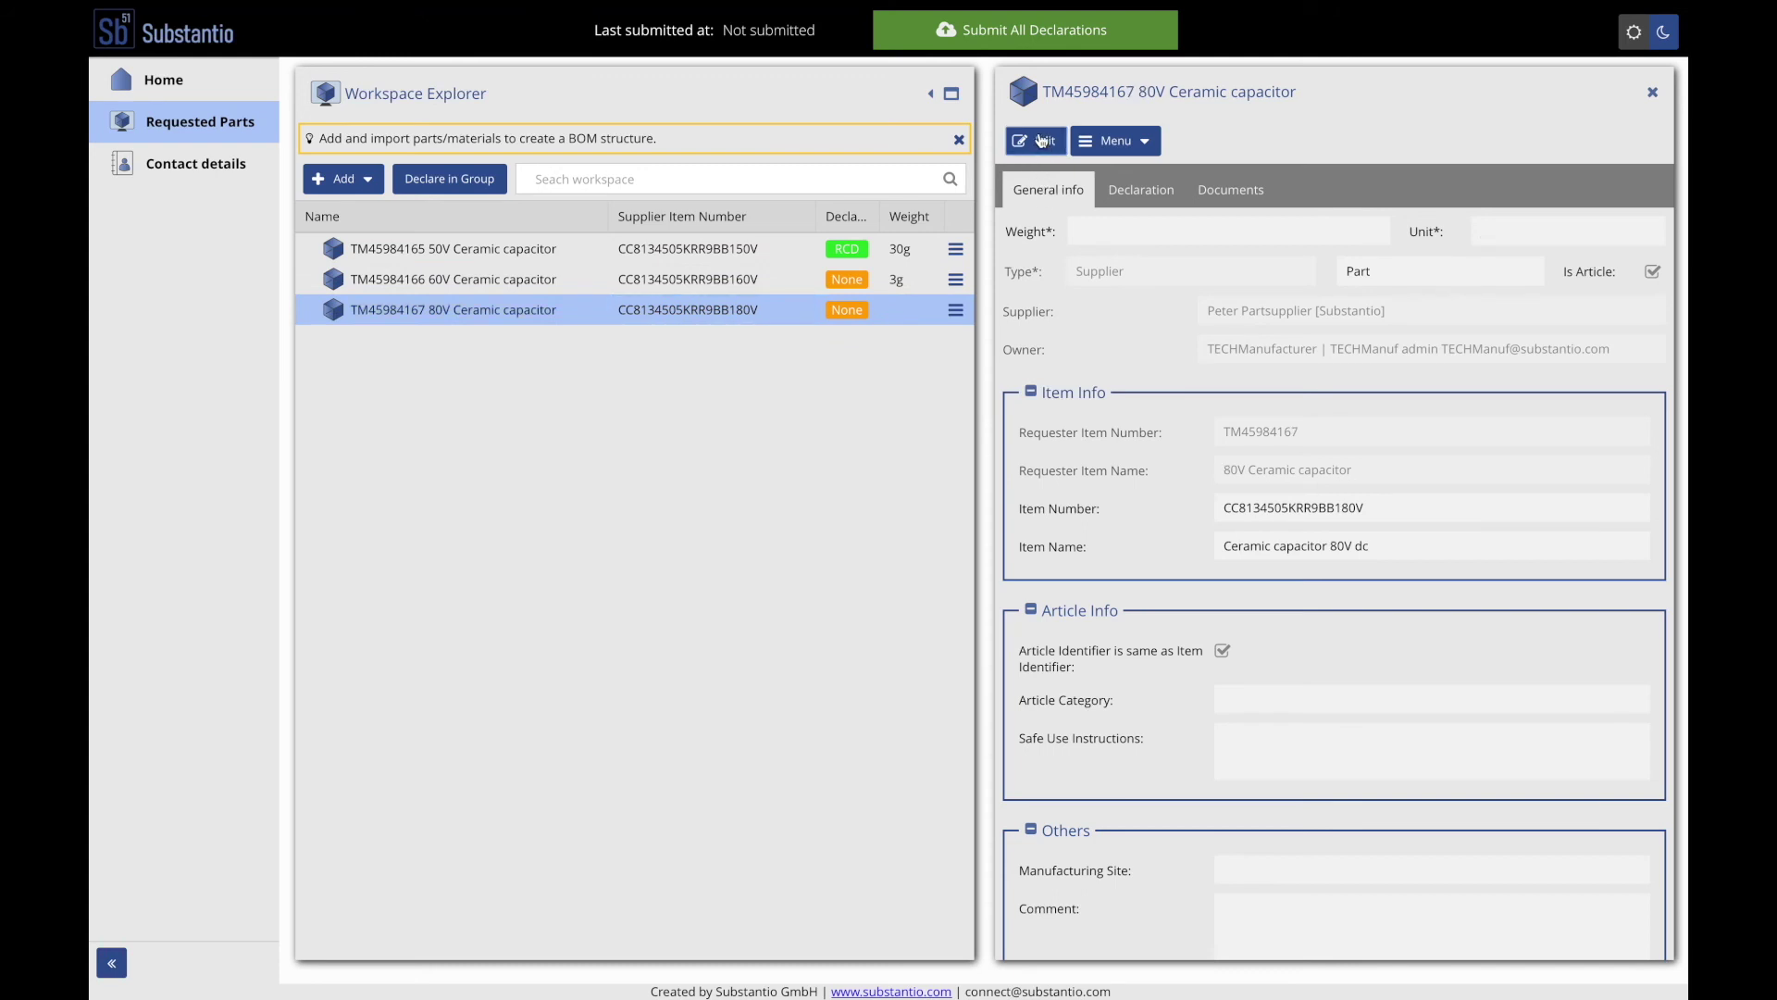
click(1037, 149)
click(1115, 231)
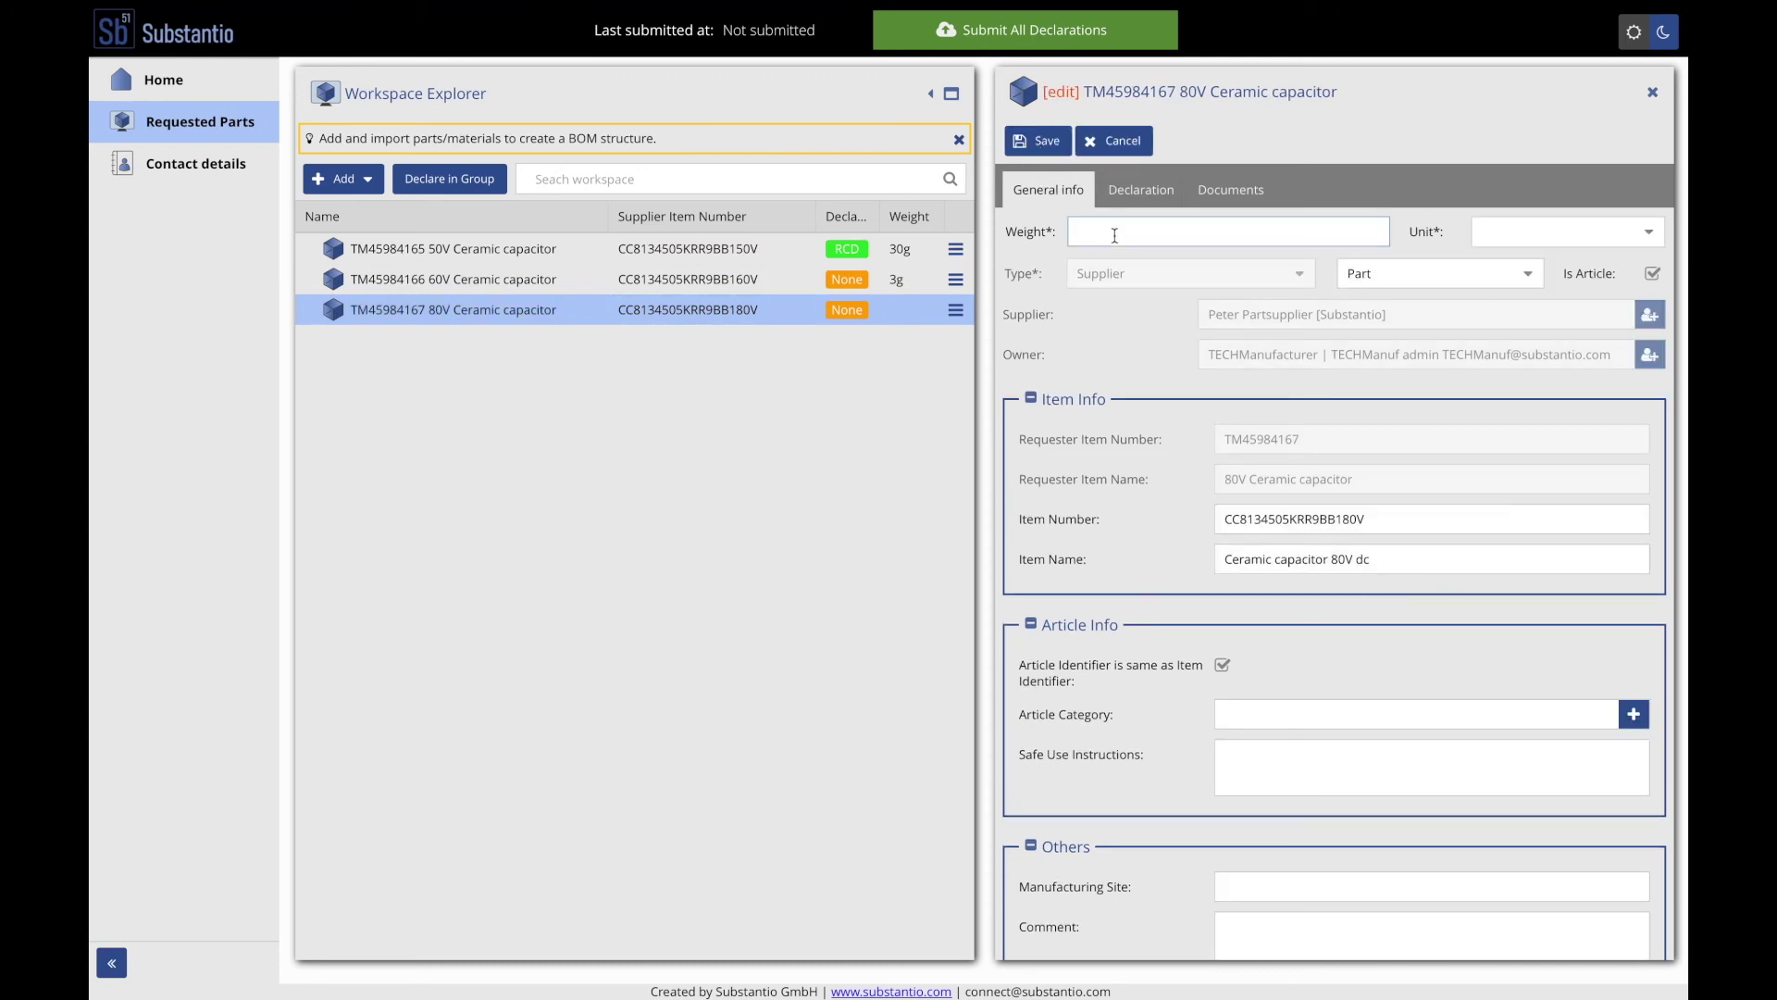
click(1640, 234)
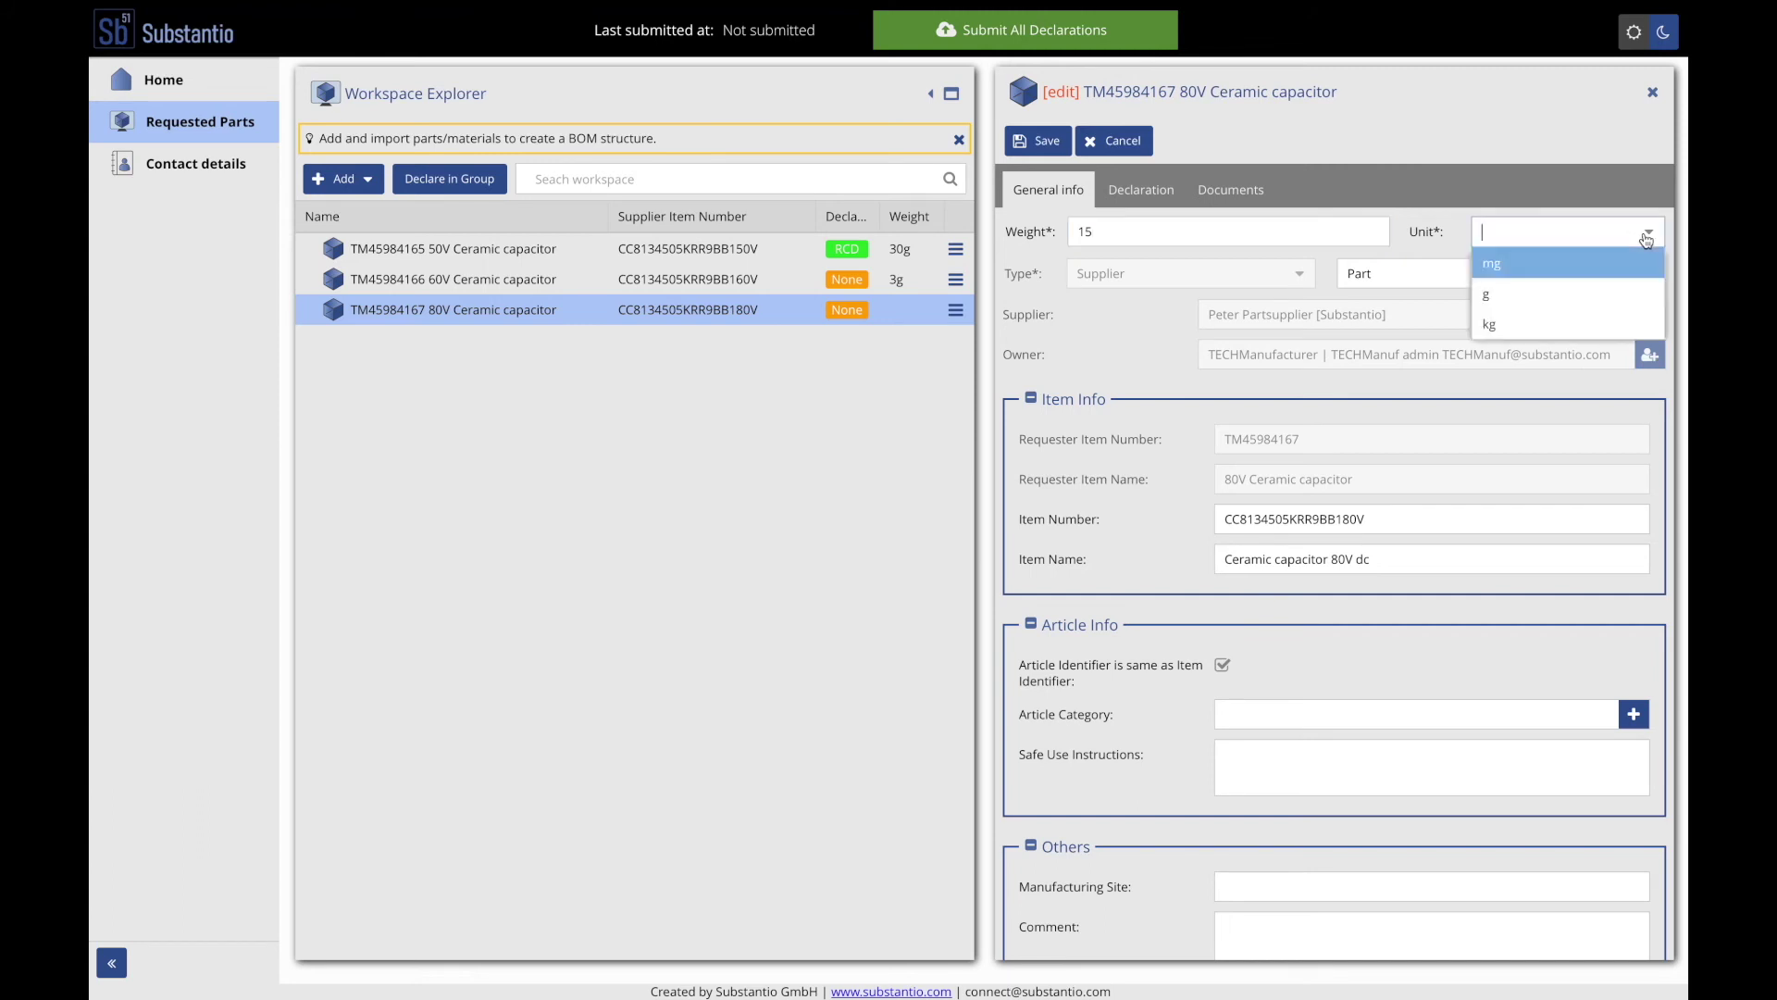
click(1541, 295)
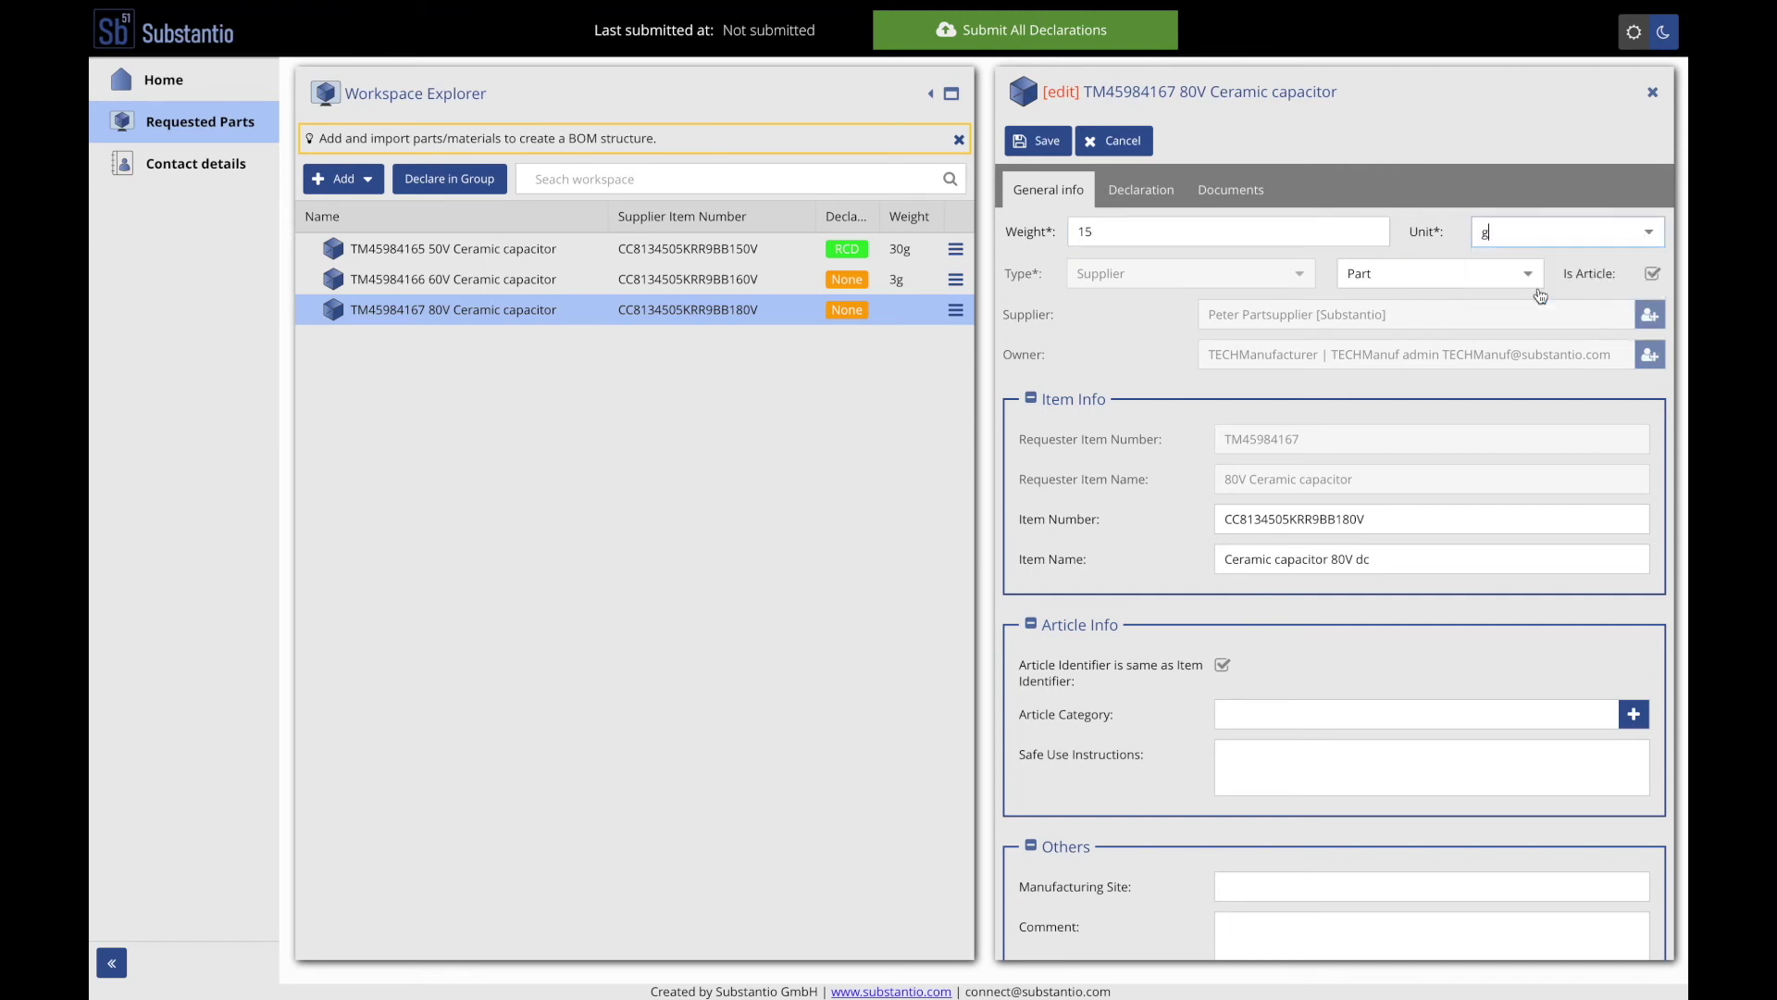
click(1038, 143)
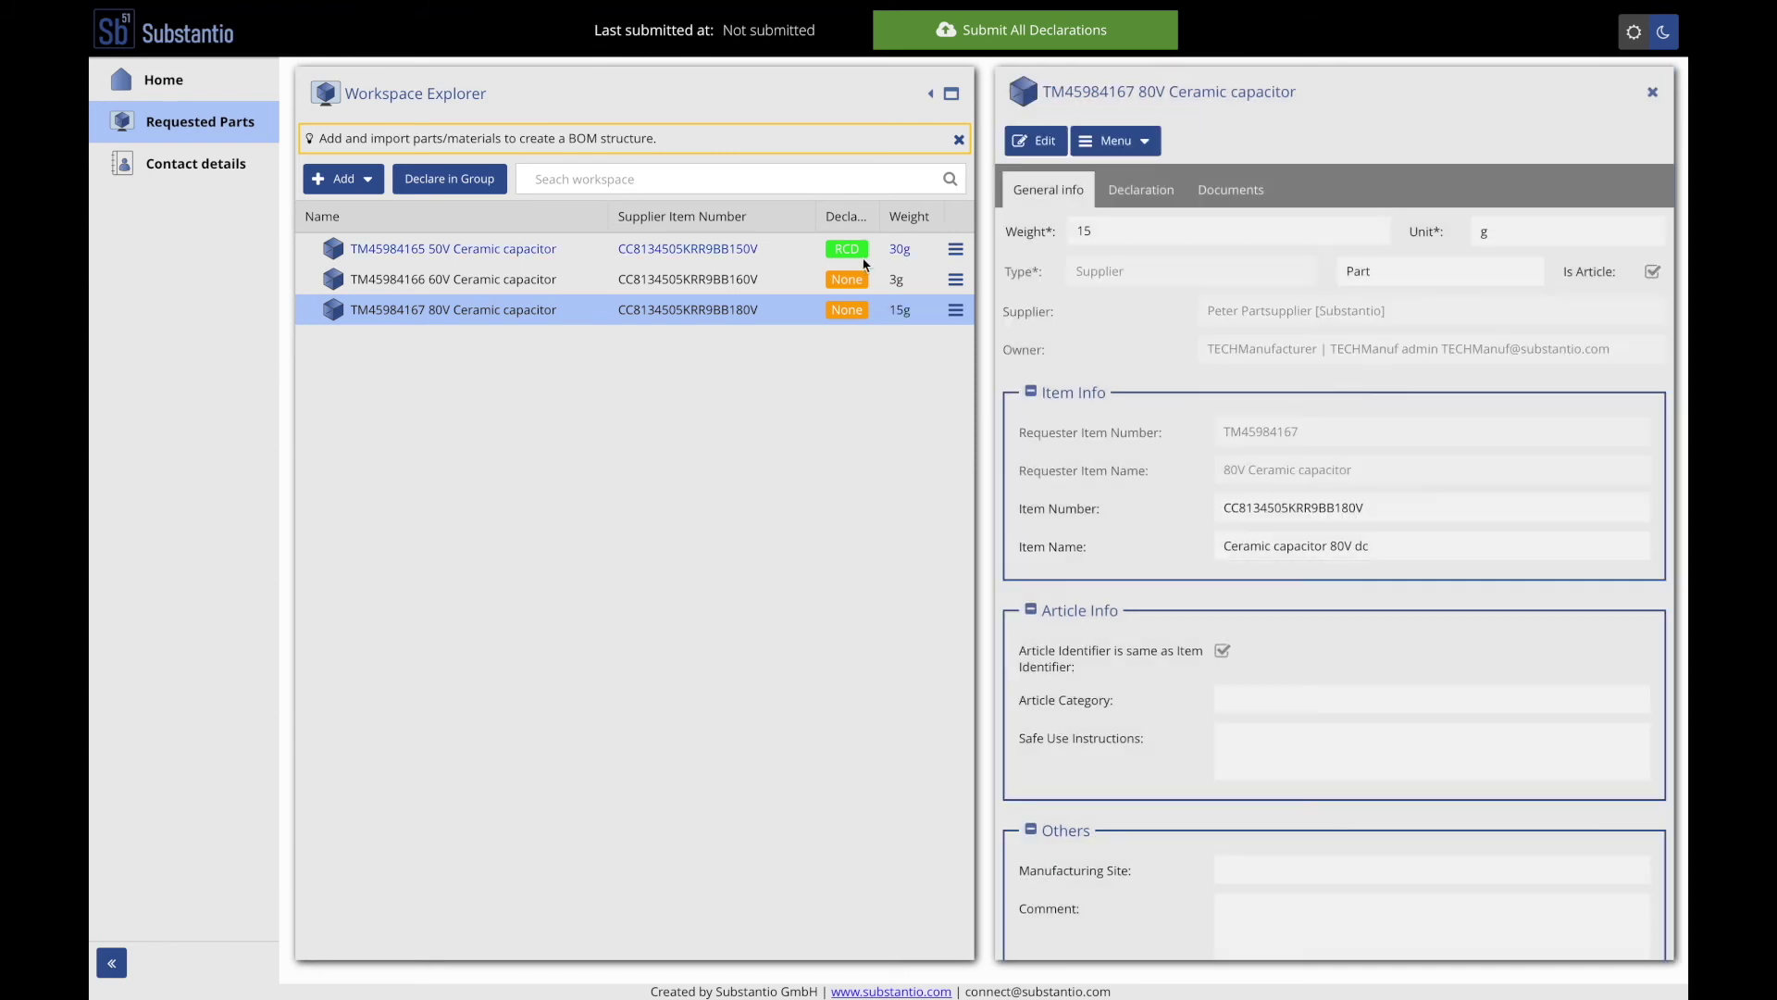
ctrl+click(527, 290)
Step: Save a group regulatory declaration for the 60V and 80V capacitors: REACH 0121, RoHS 1907, REACH 0120 not contained
click(483, 185)
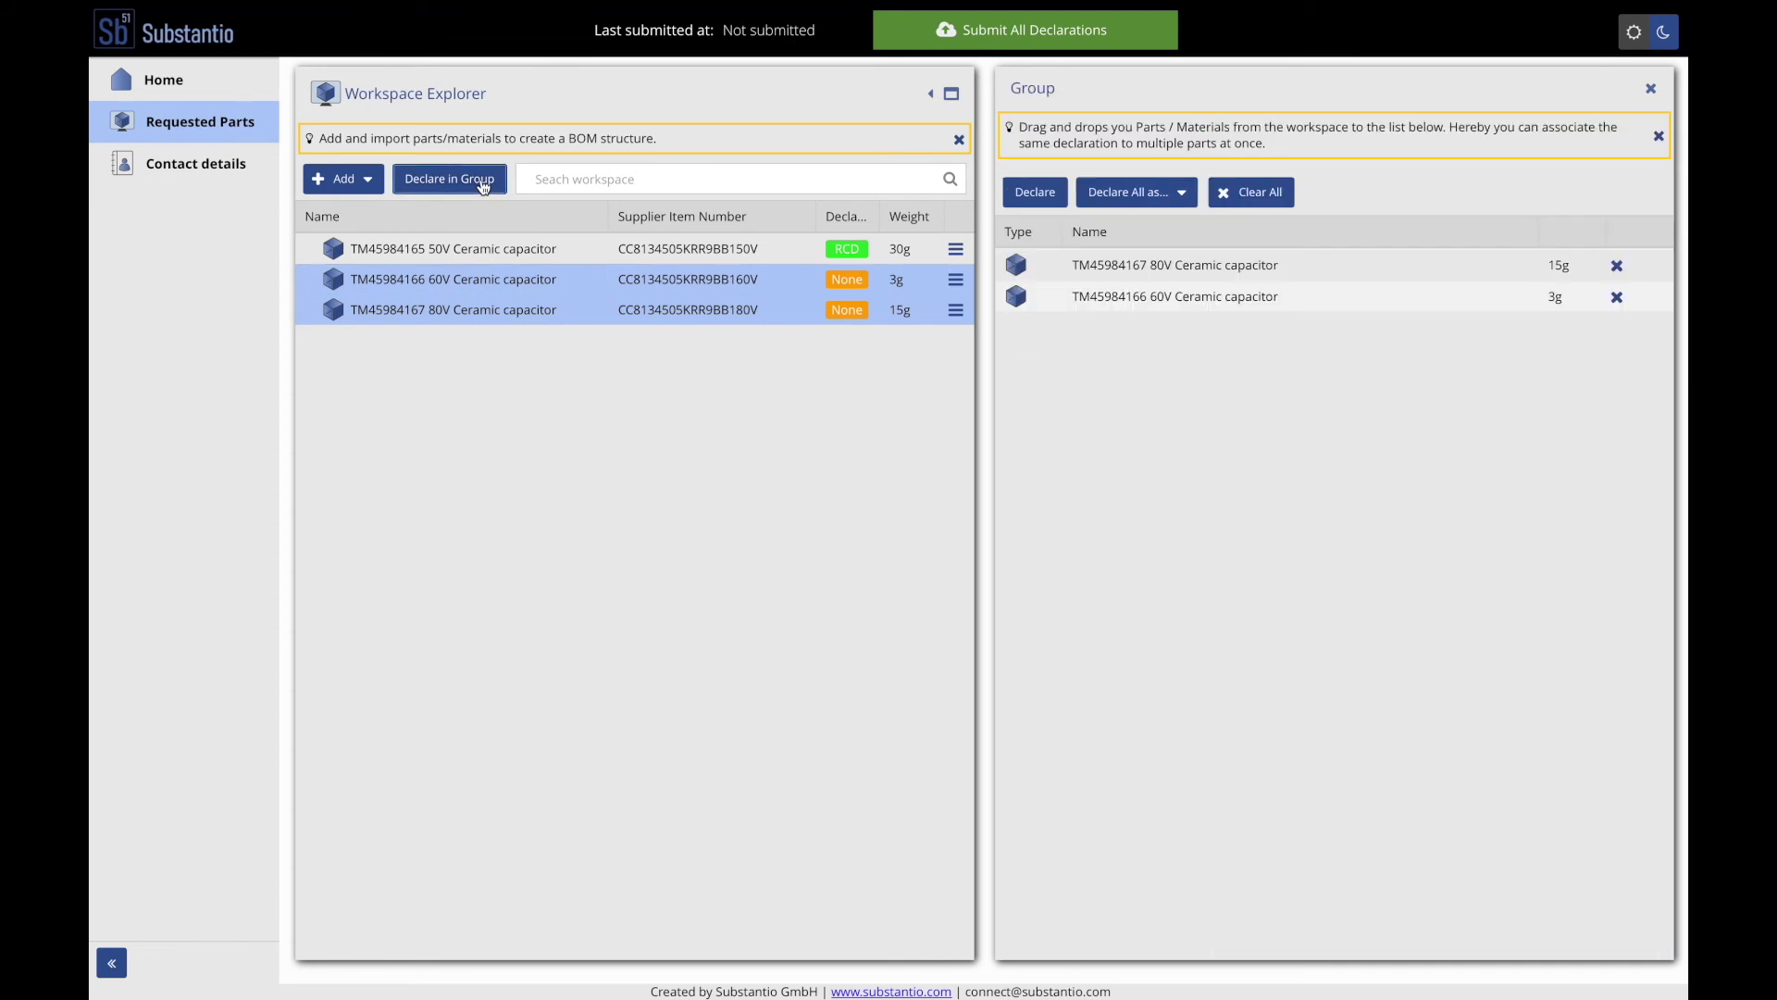
click(1035, 193)
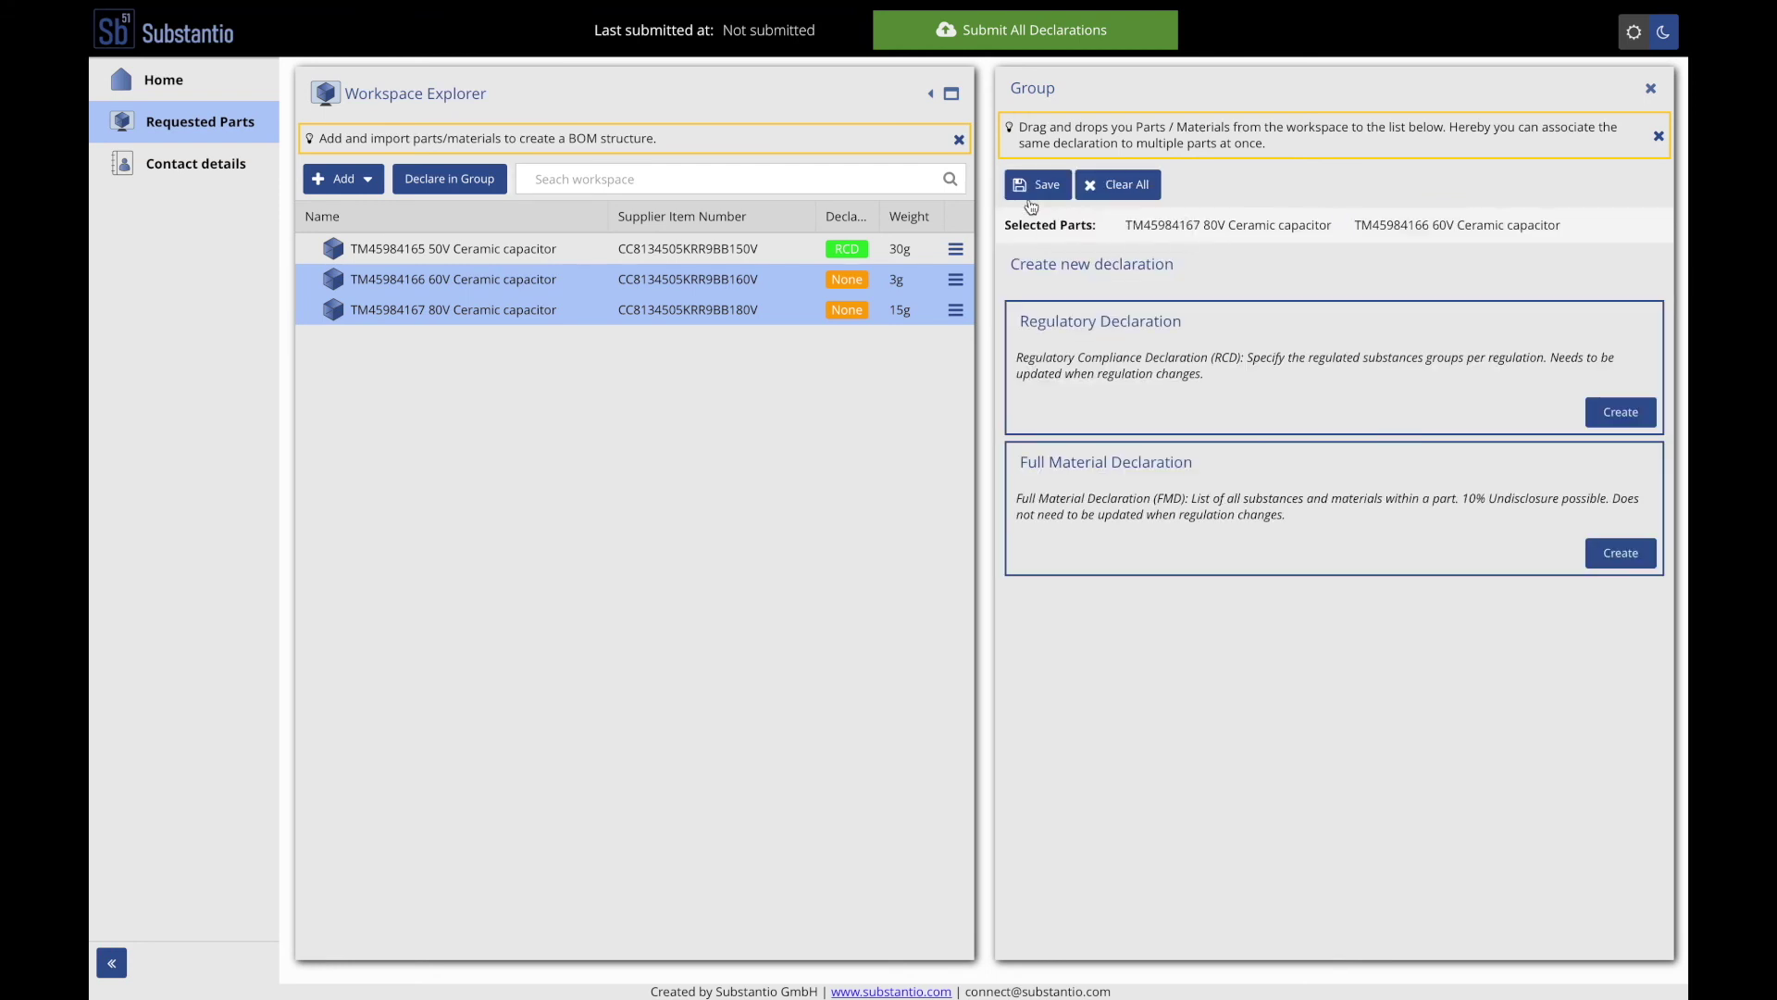
click(1618, 419)
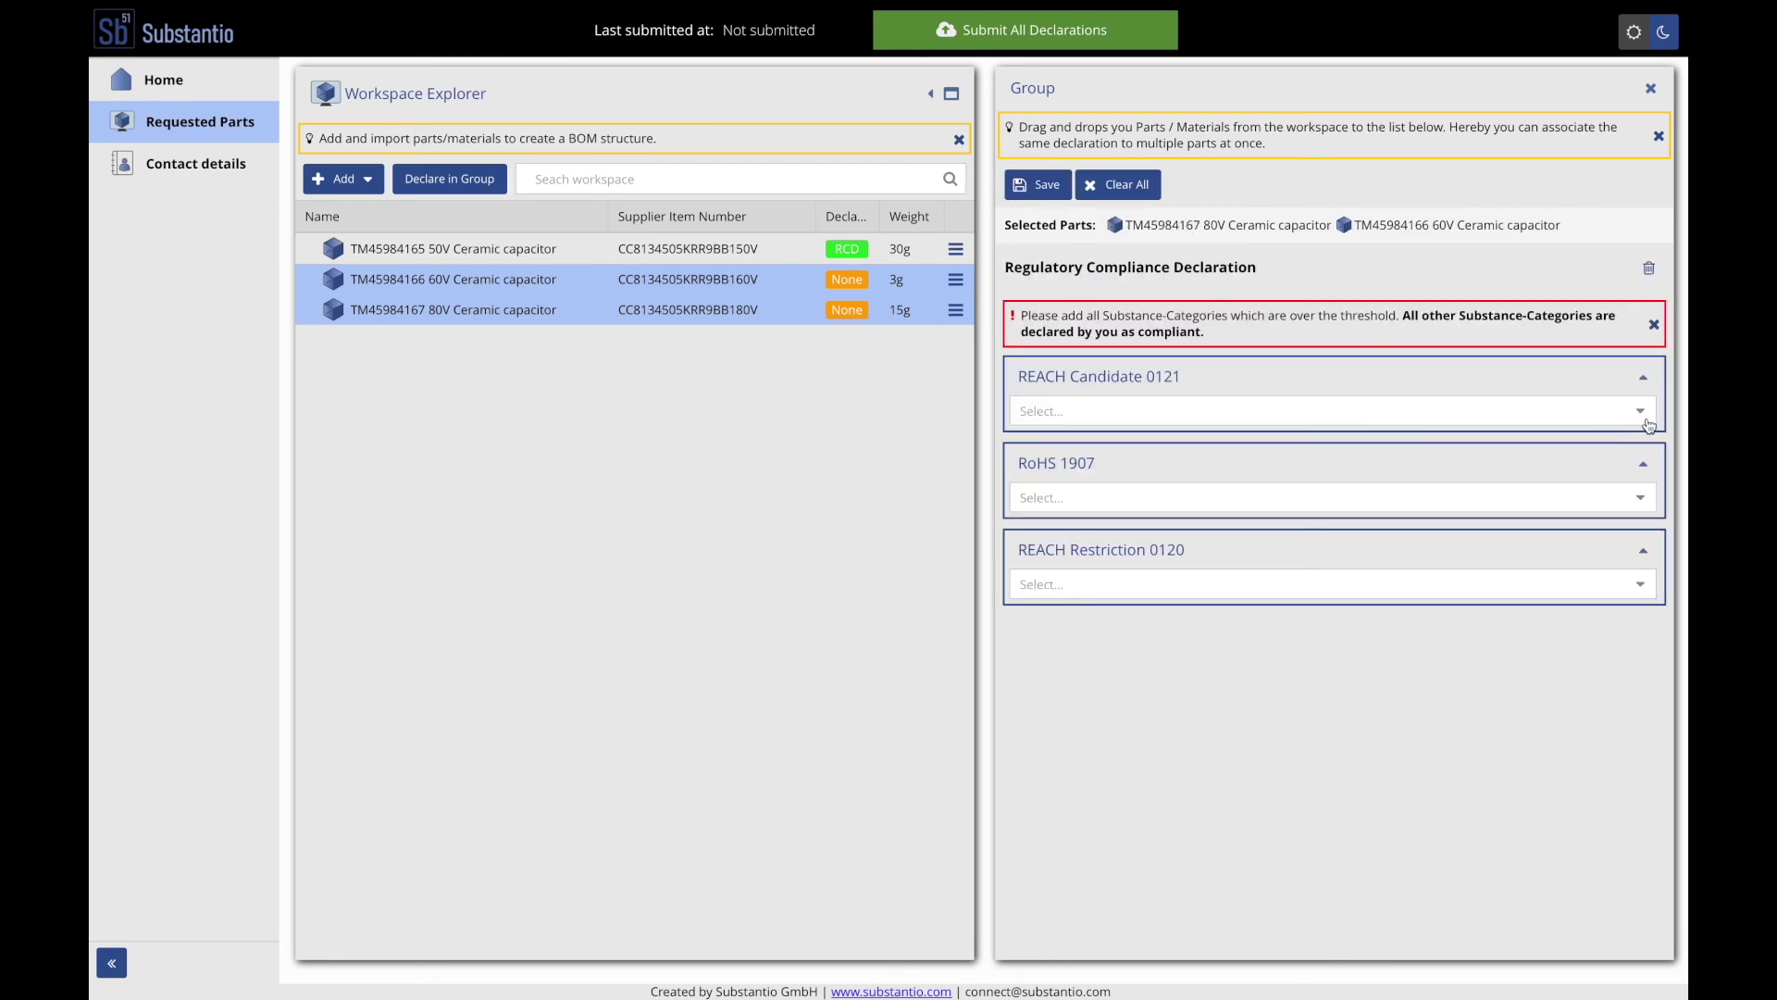
click(1648, 421)
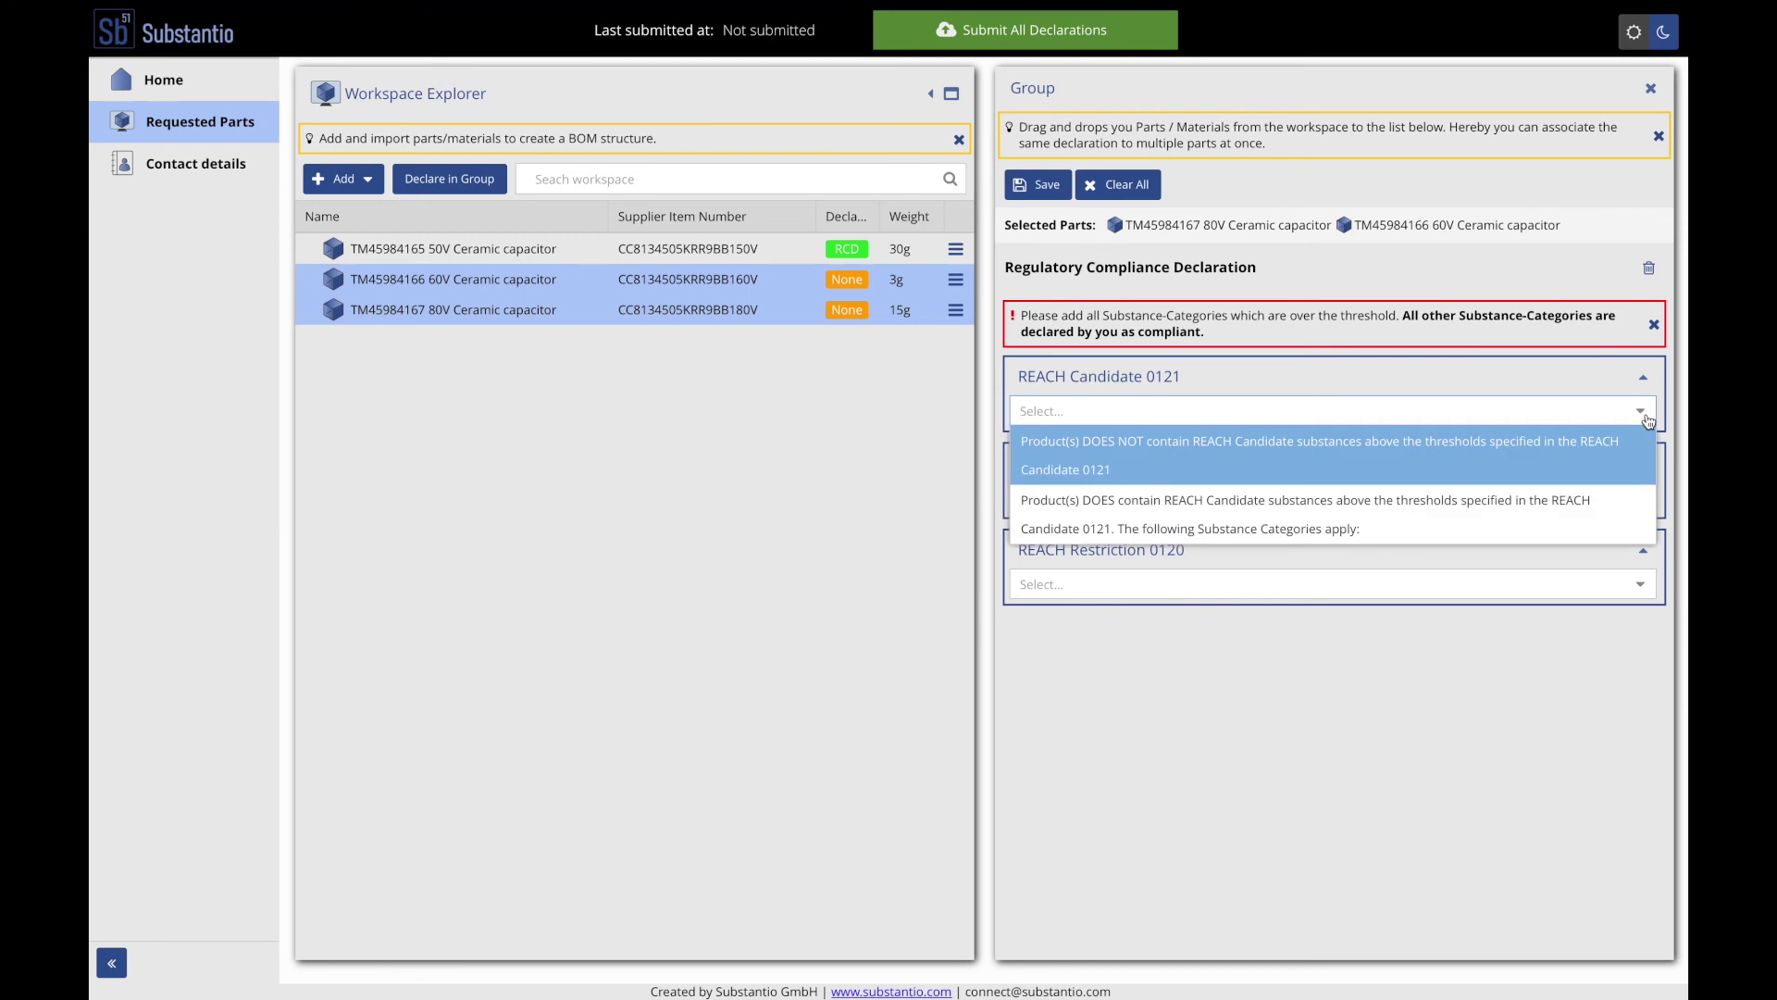
click(1573, 470)
click(1649, 501)
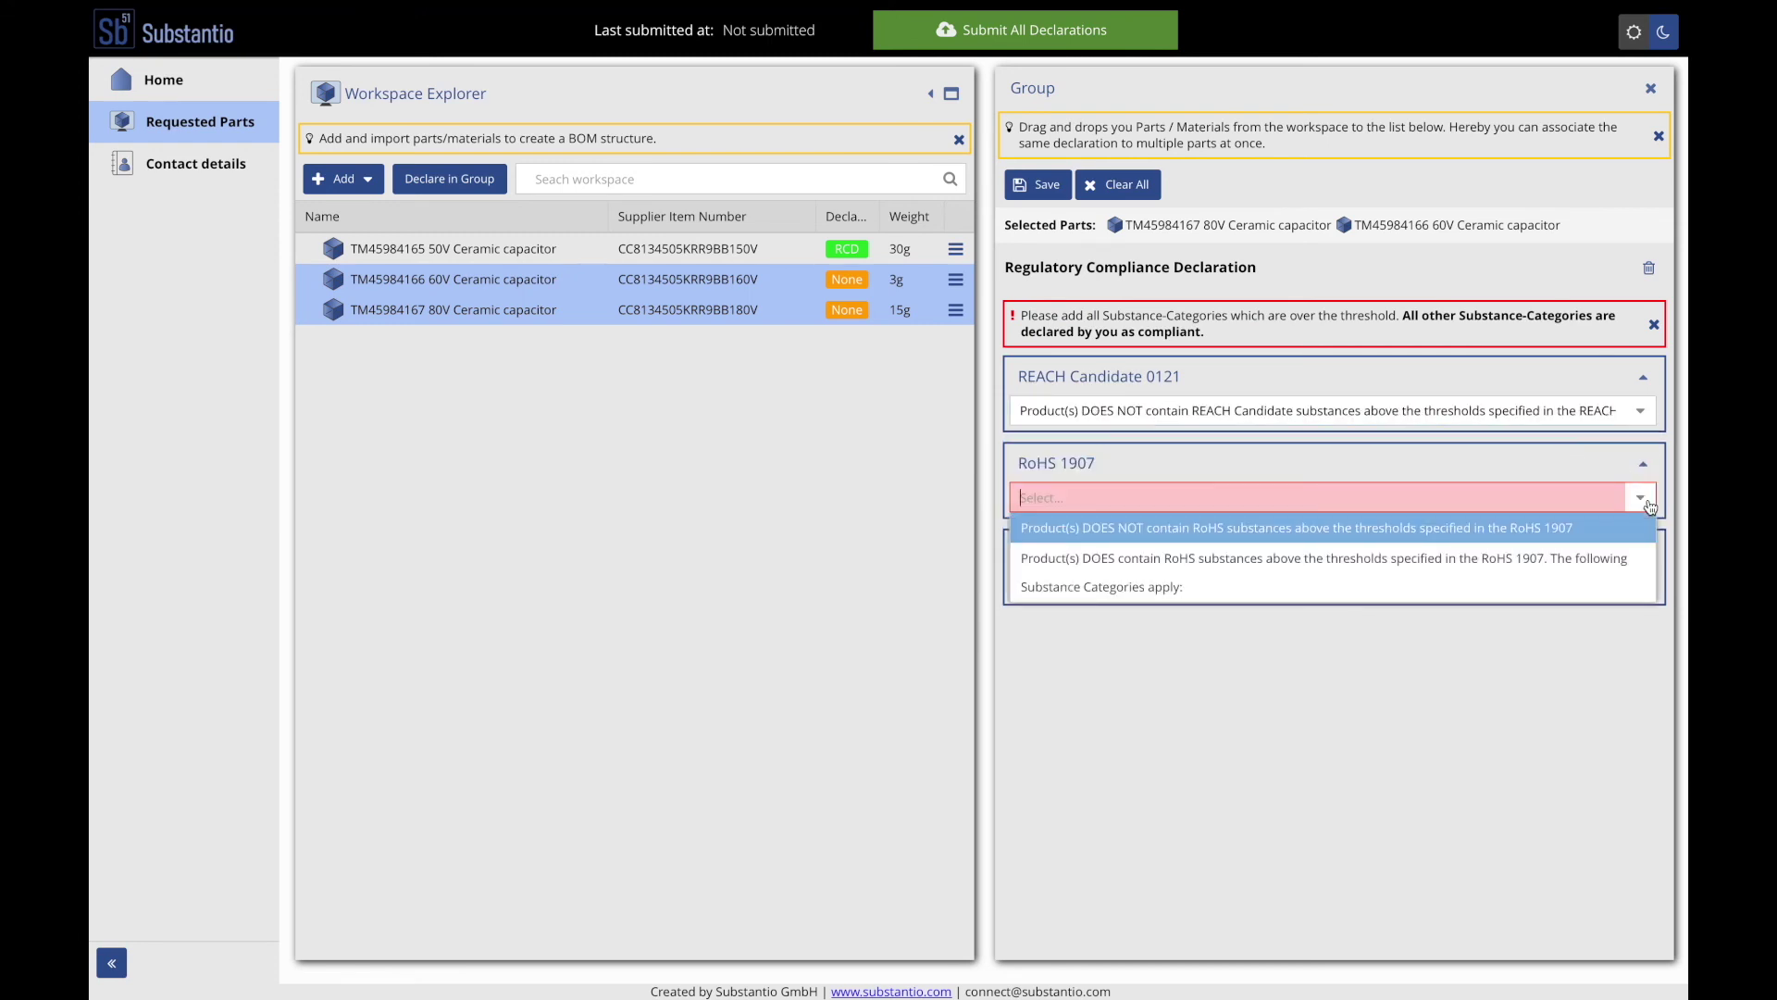
click(1592, 529)
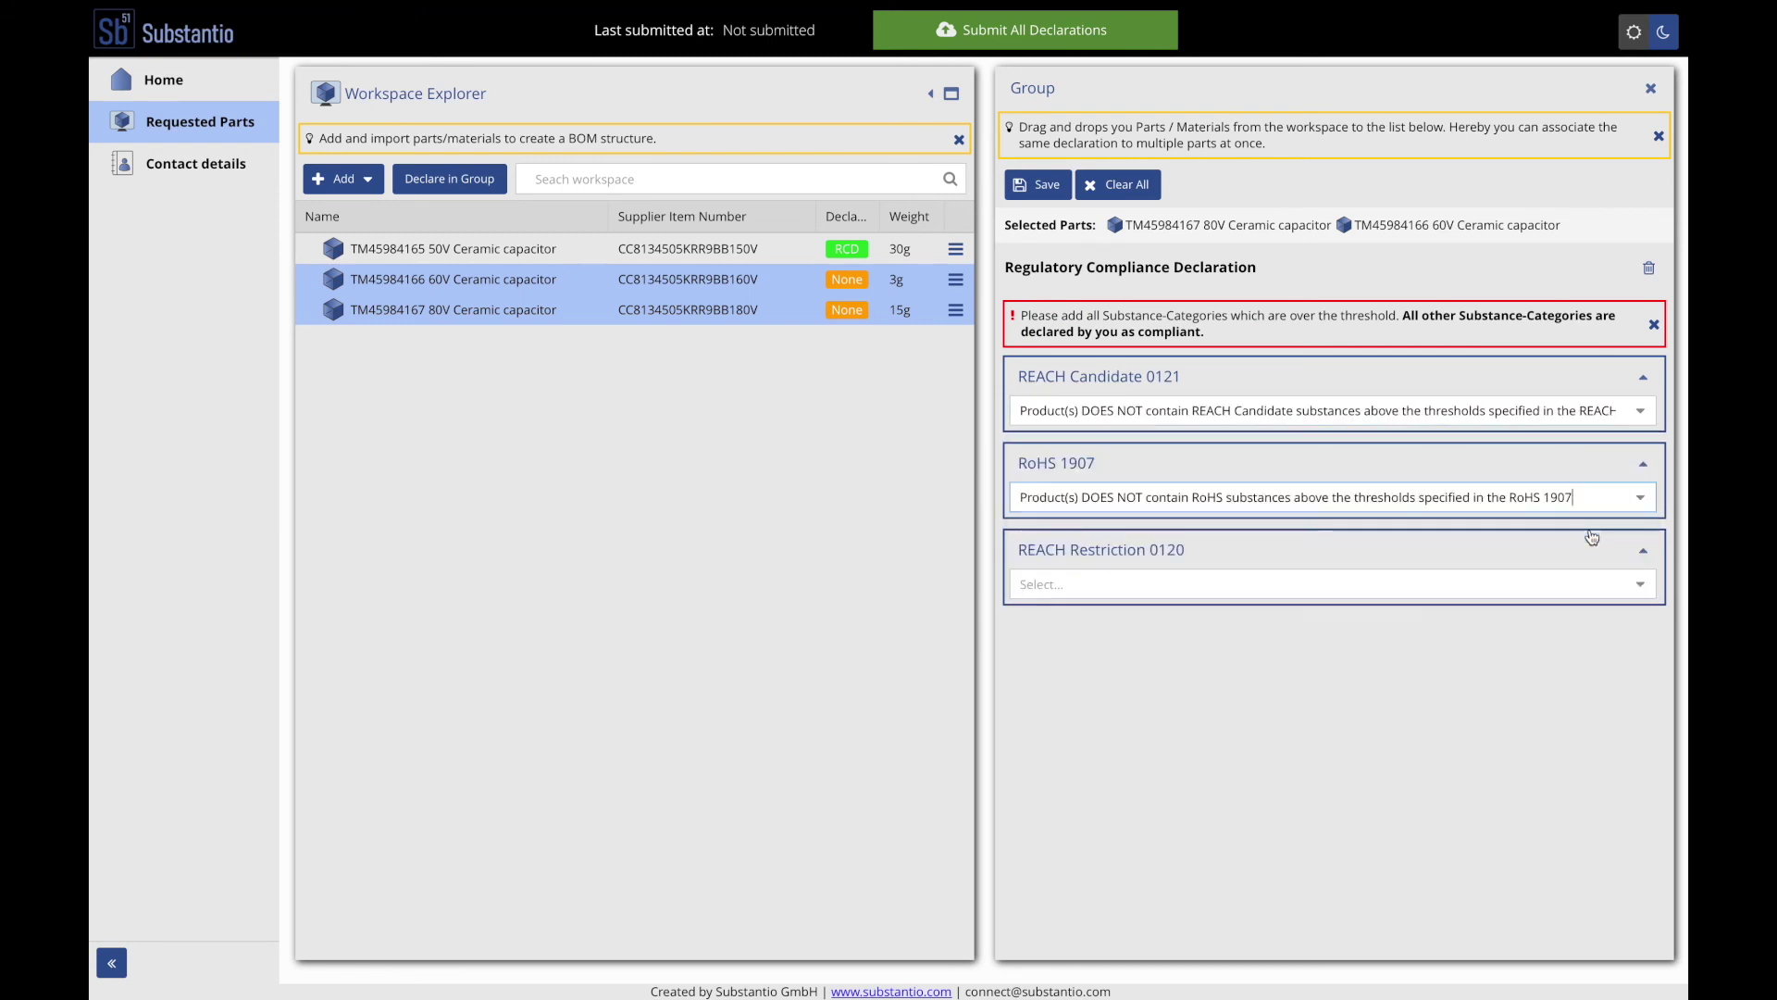
click(1648, 596)
click(1559, 639)
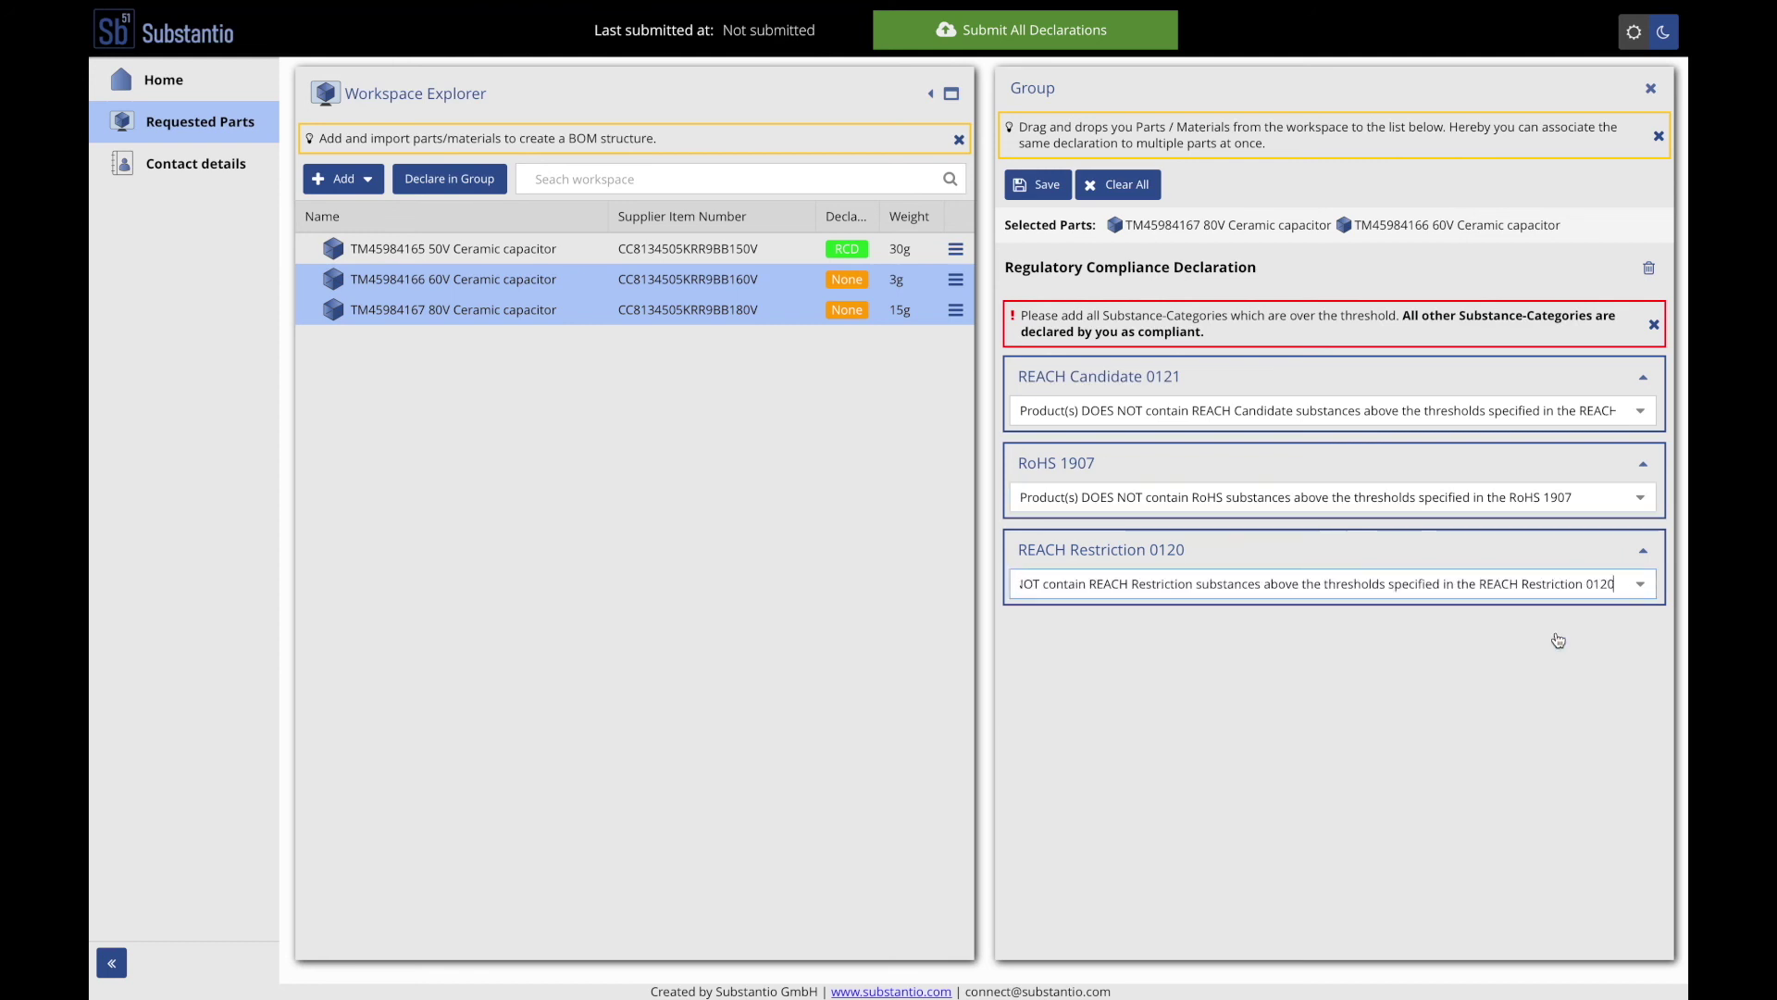
click(1044, 185)
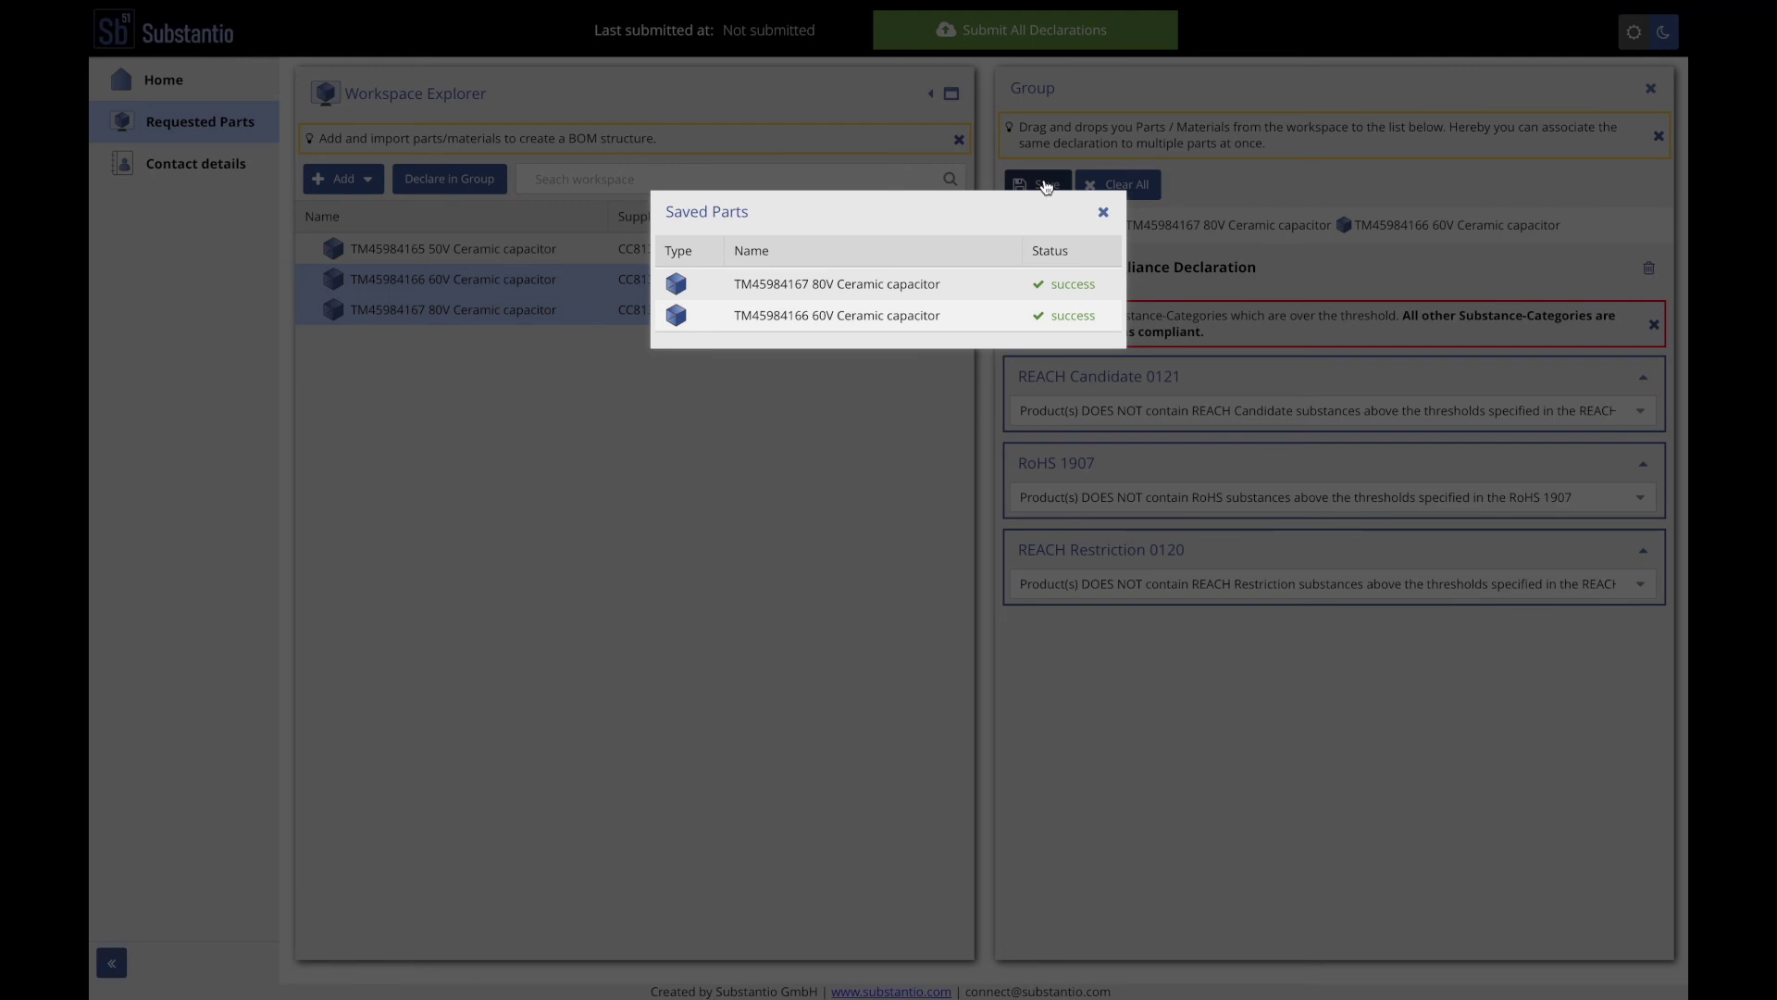
Step: Submit all three capacitors' declarations with the supplier certification acknowledged
click(1103, 213)
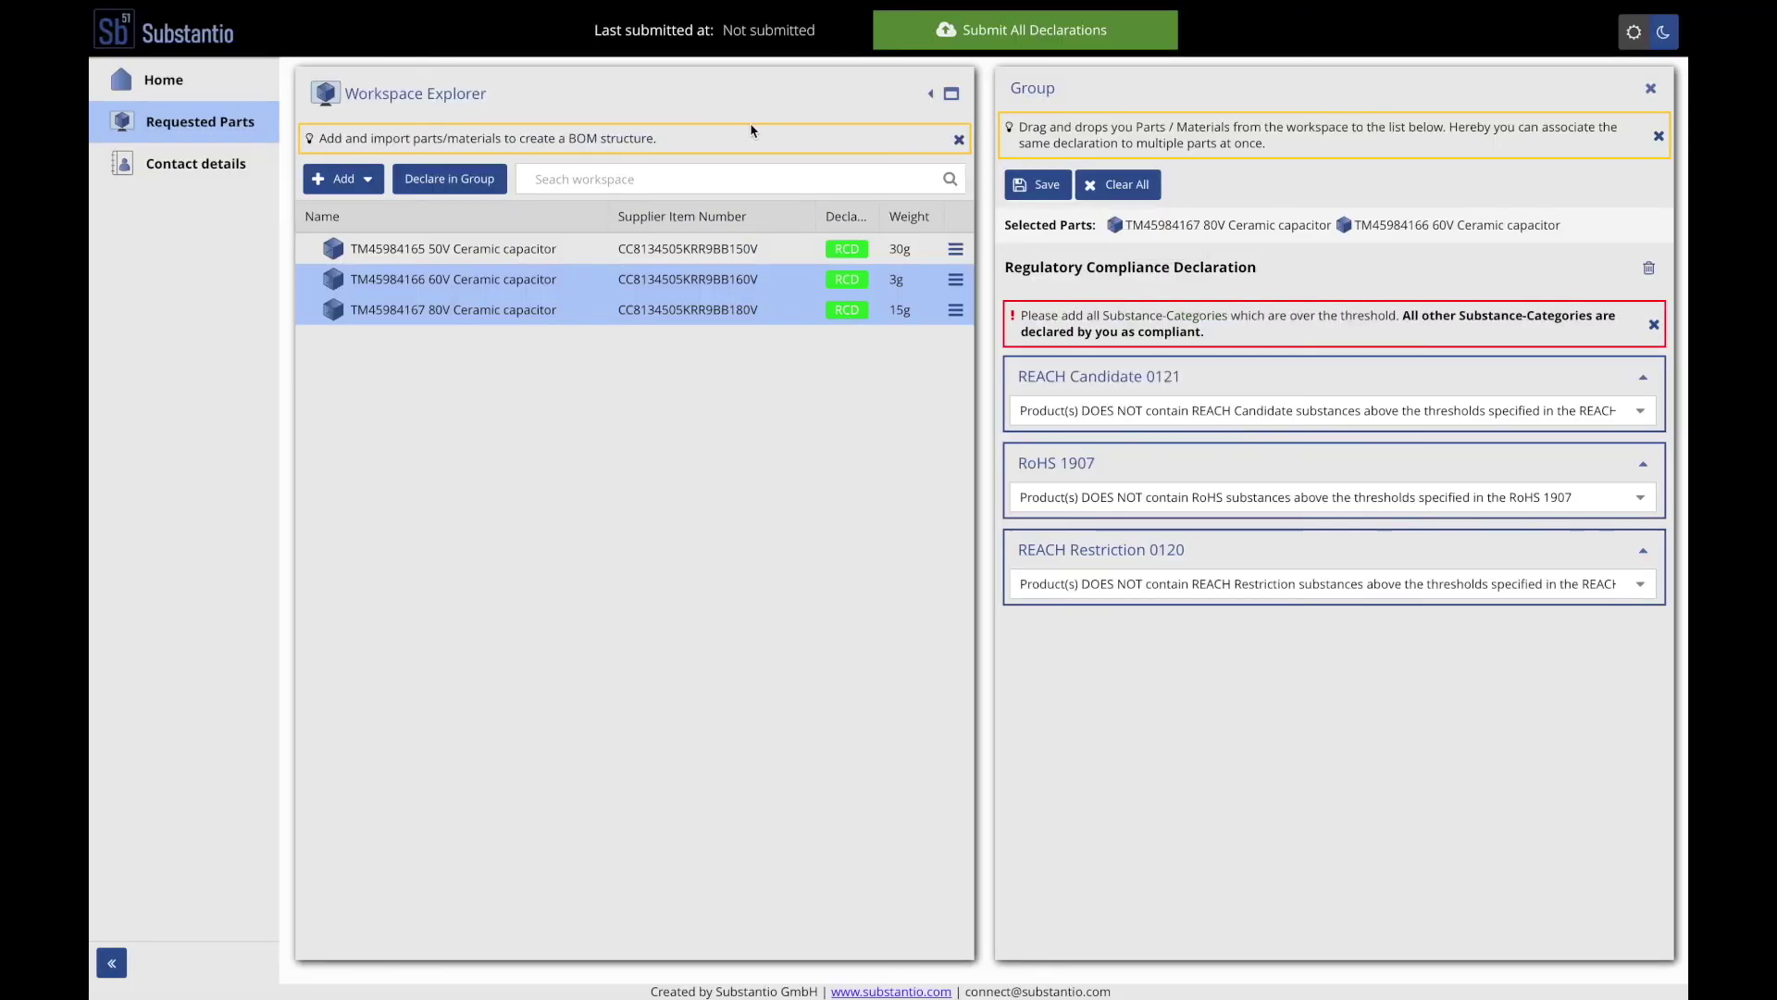
click(986, 48)
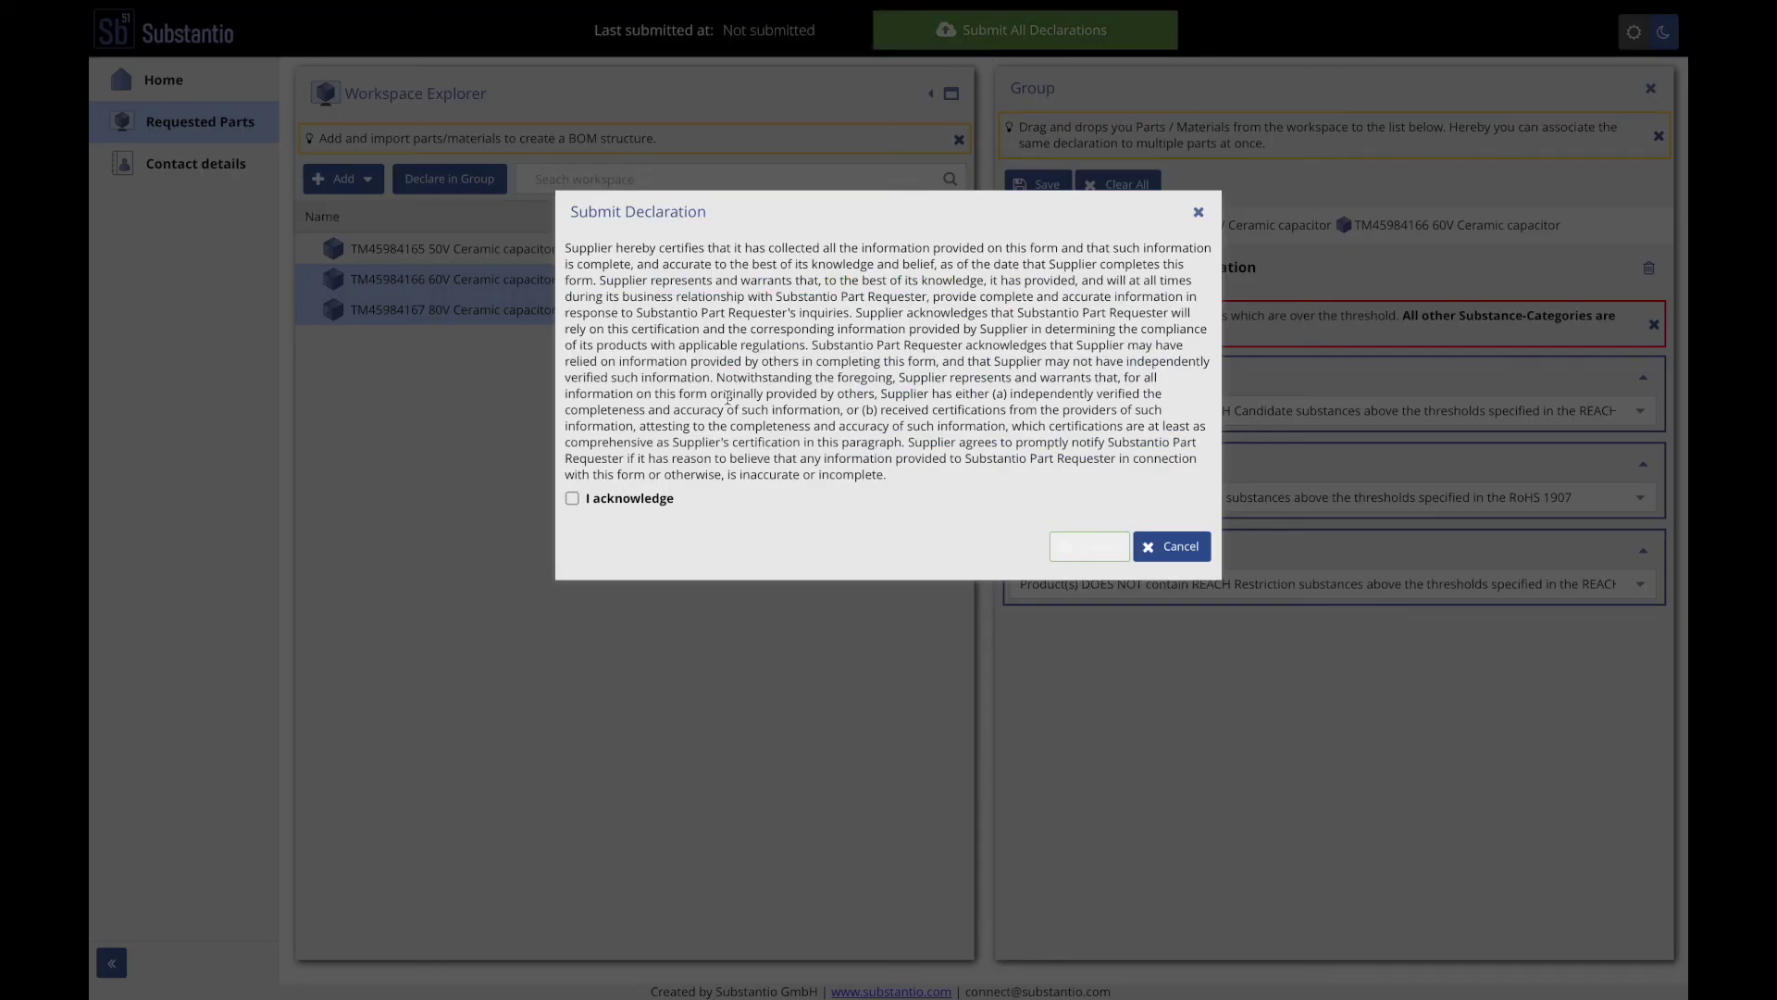
click(613, 501)
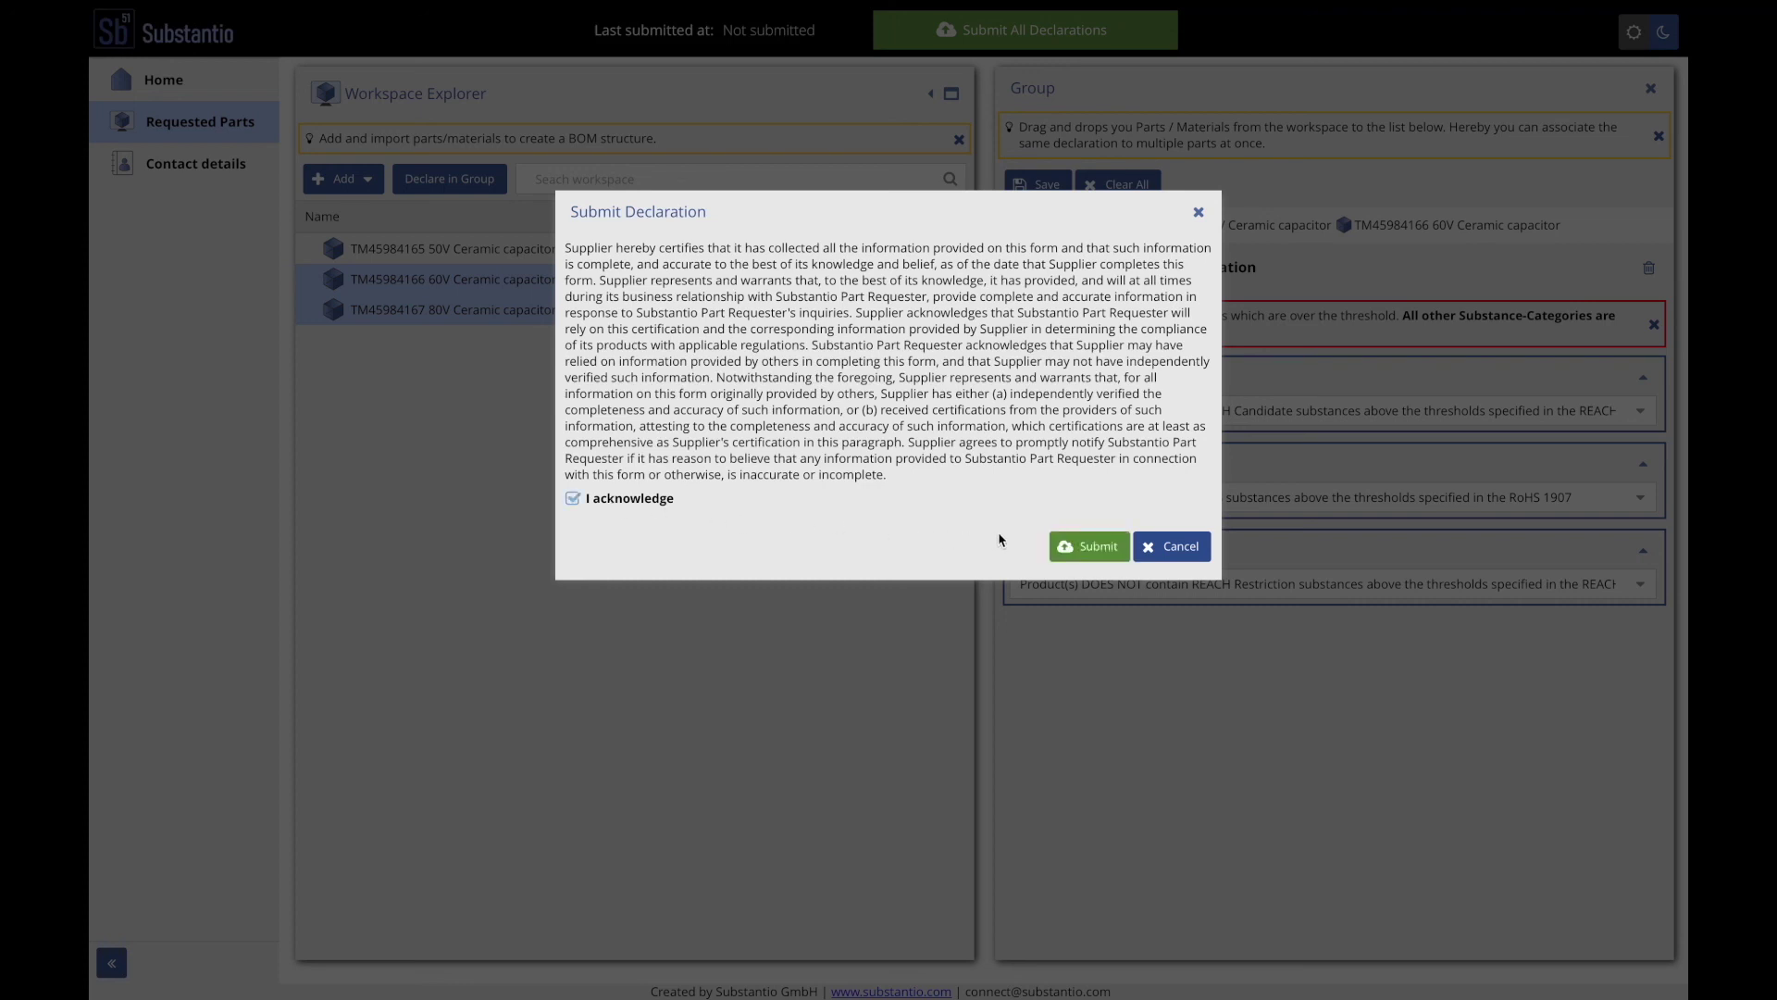
click(1092, 558)
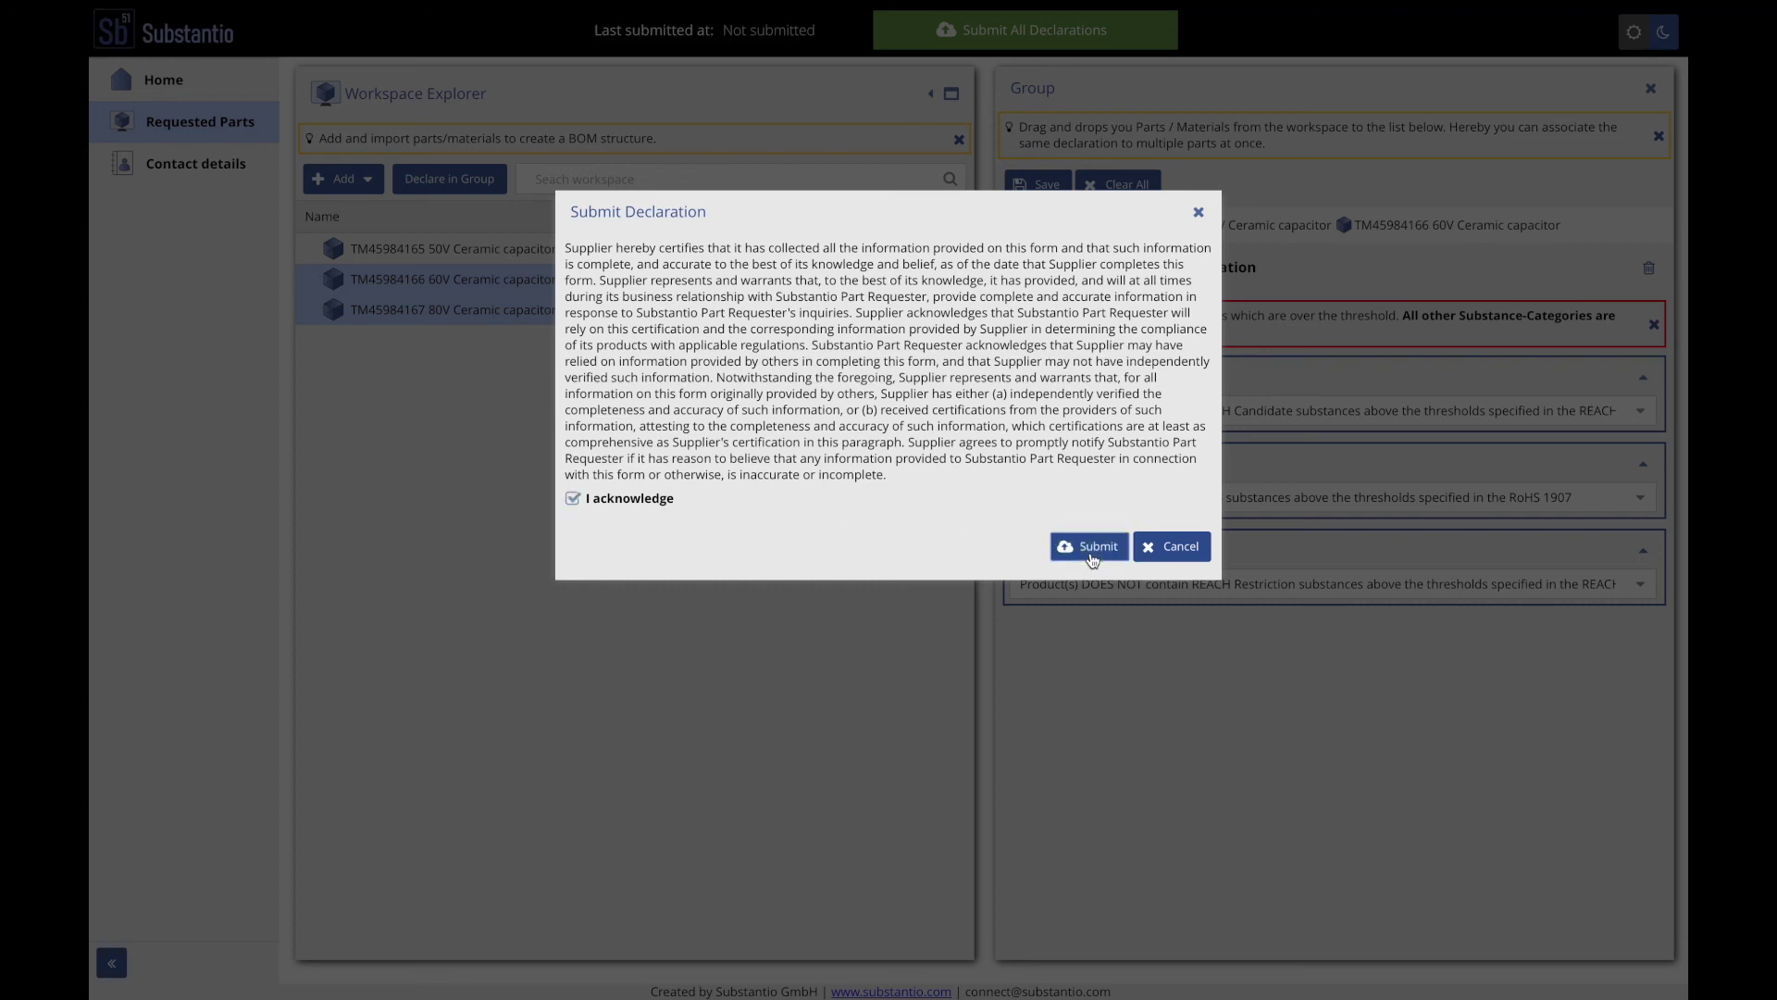